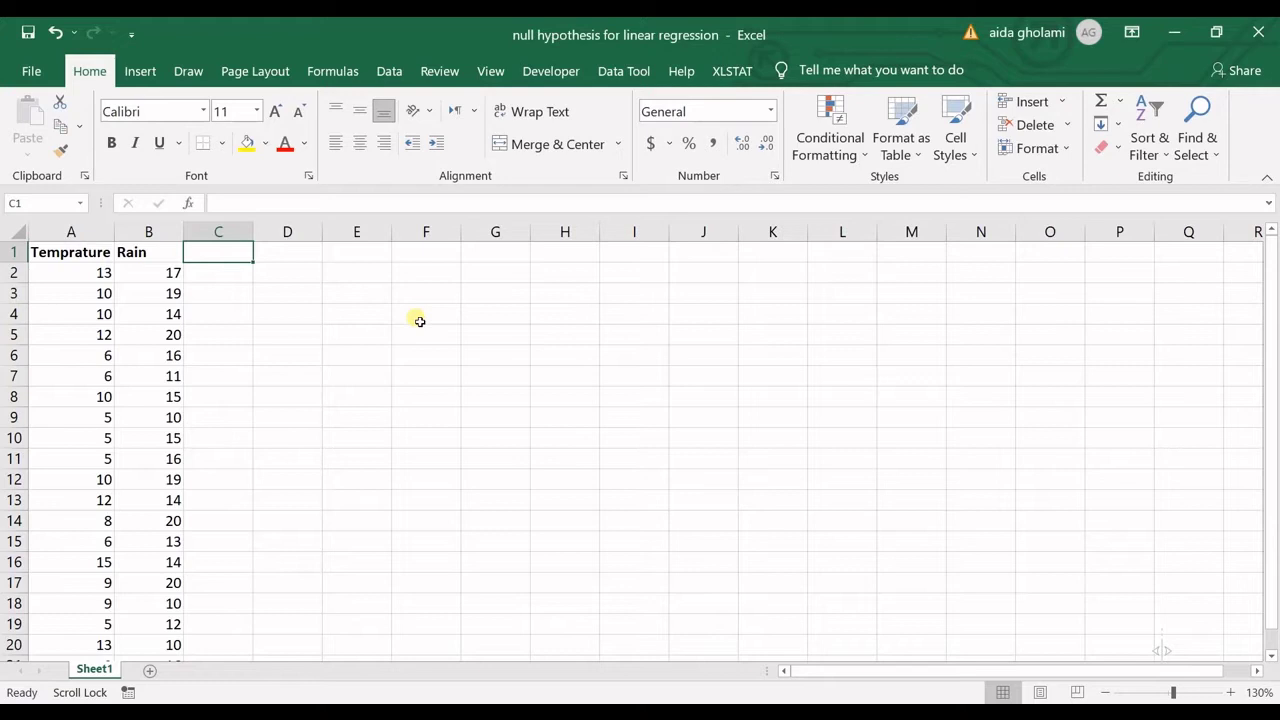
Step: Try selecting the Rain values, clear that selection, and go back to the Temprature header cell
click(351, 315)
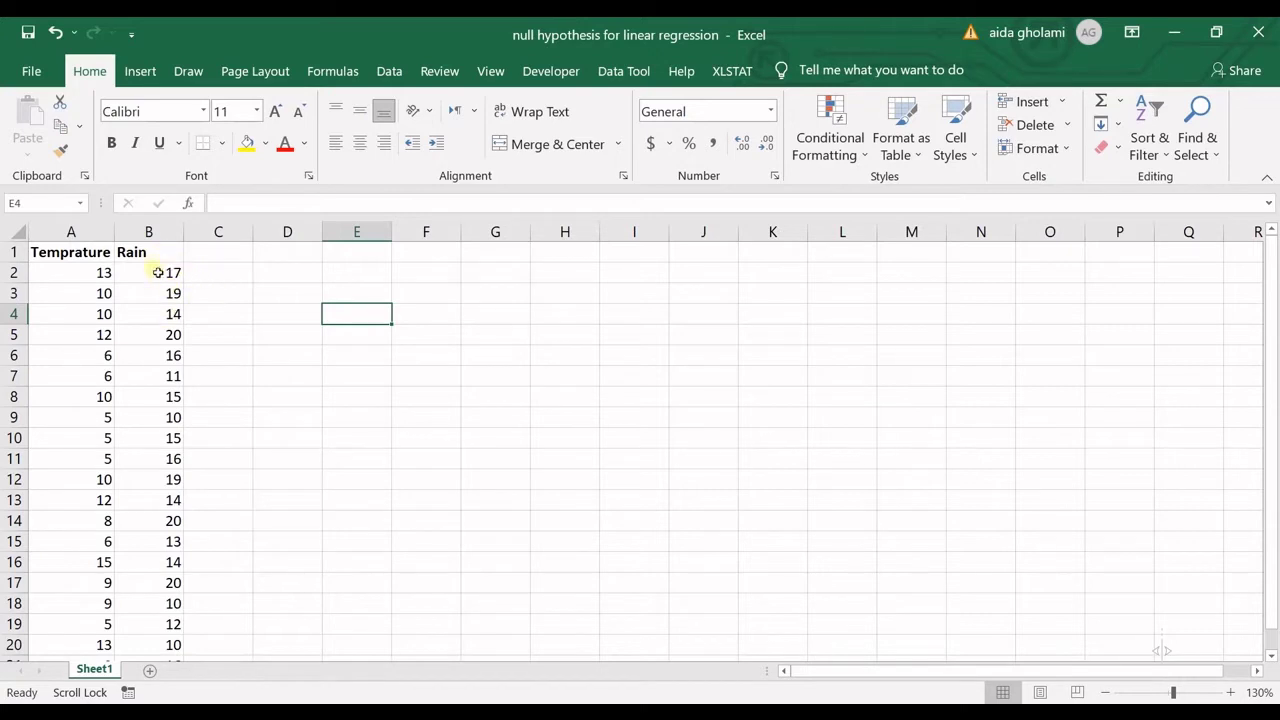
drag(154, 255, 150, 583)
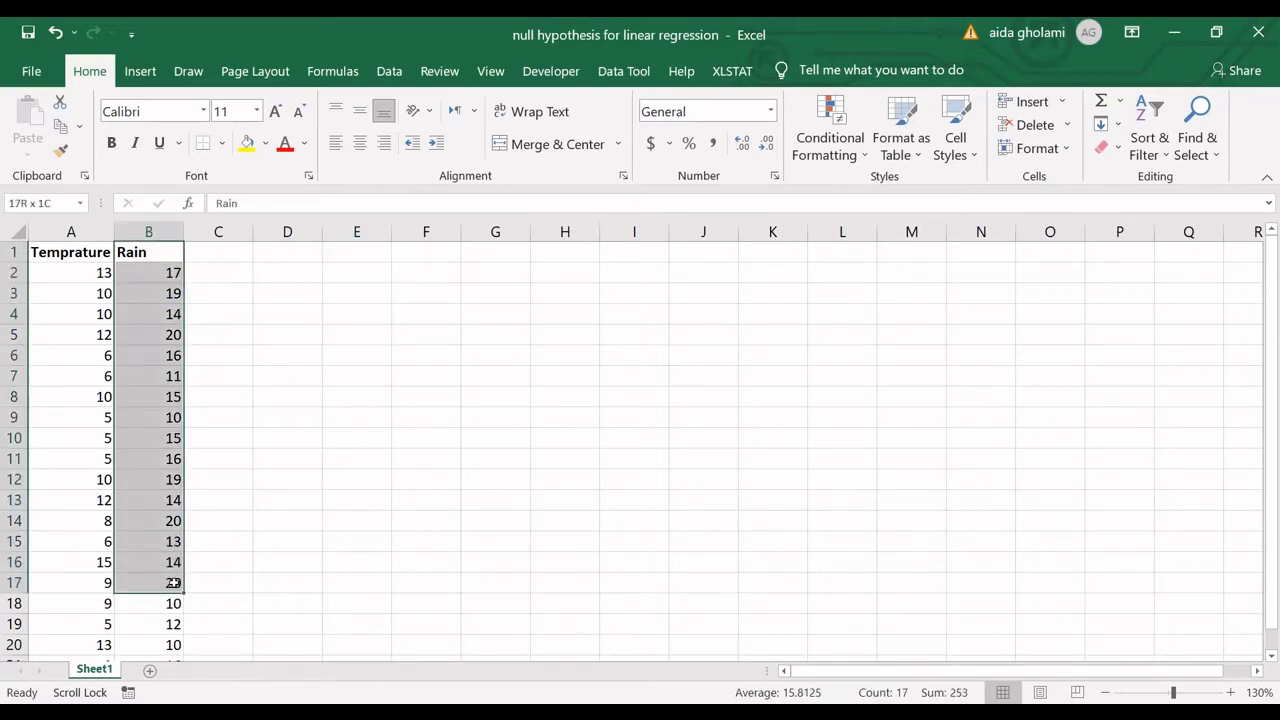
click(134, 255)
click(78, 253)
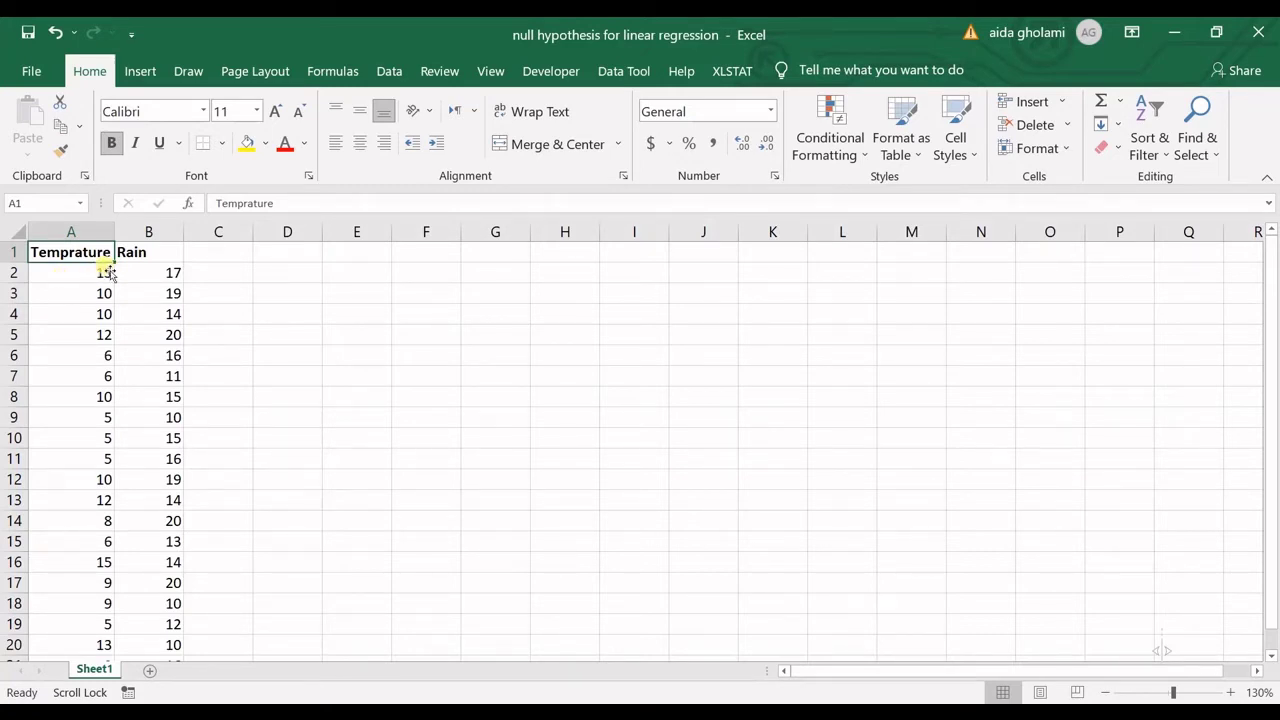
Step: Choose Regression from Data Analysis and set its Input Y range to Rain, B1:B21
click(389, 70)
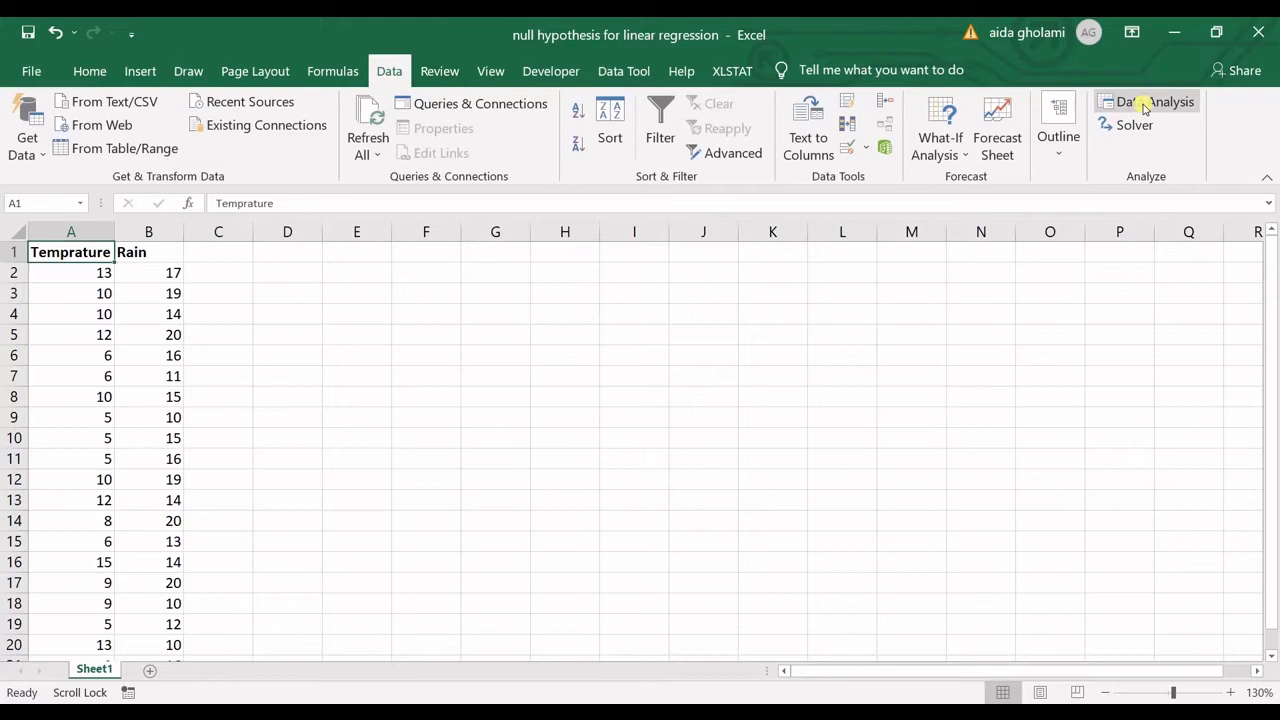
click(1147, 105)
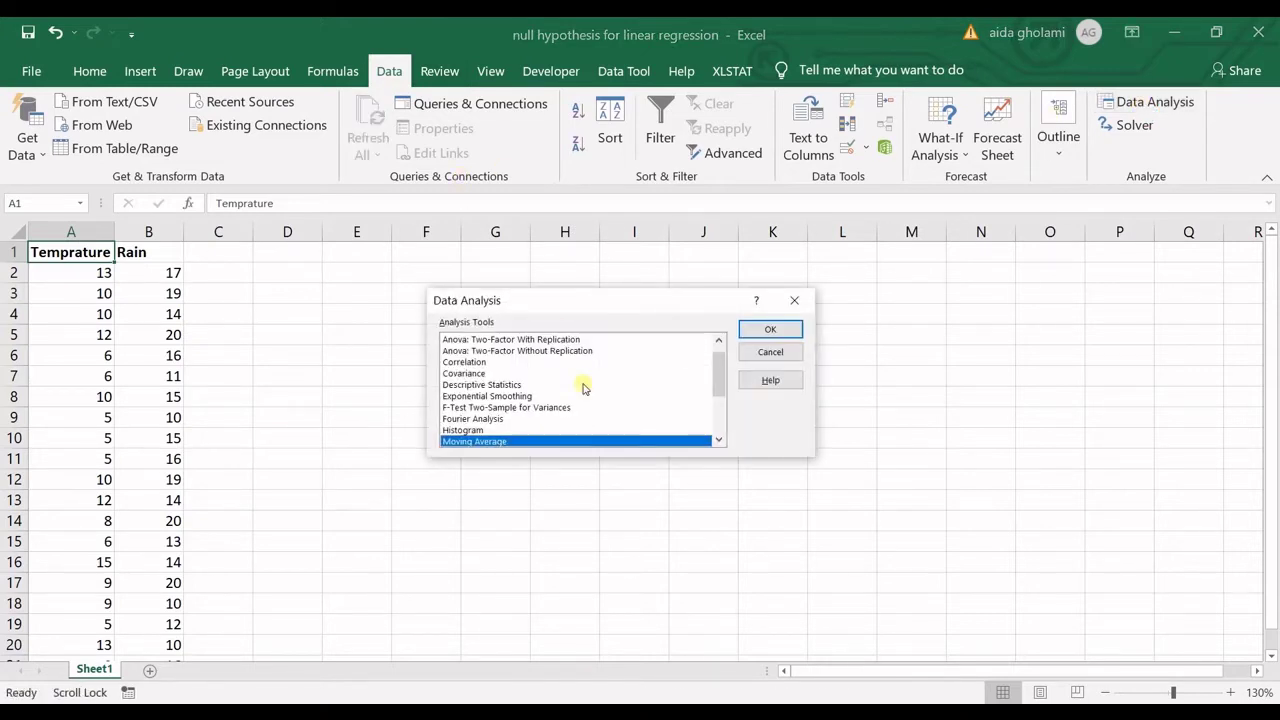
scroll(630, 390, down, 2)
click(666, 374)
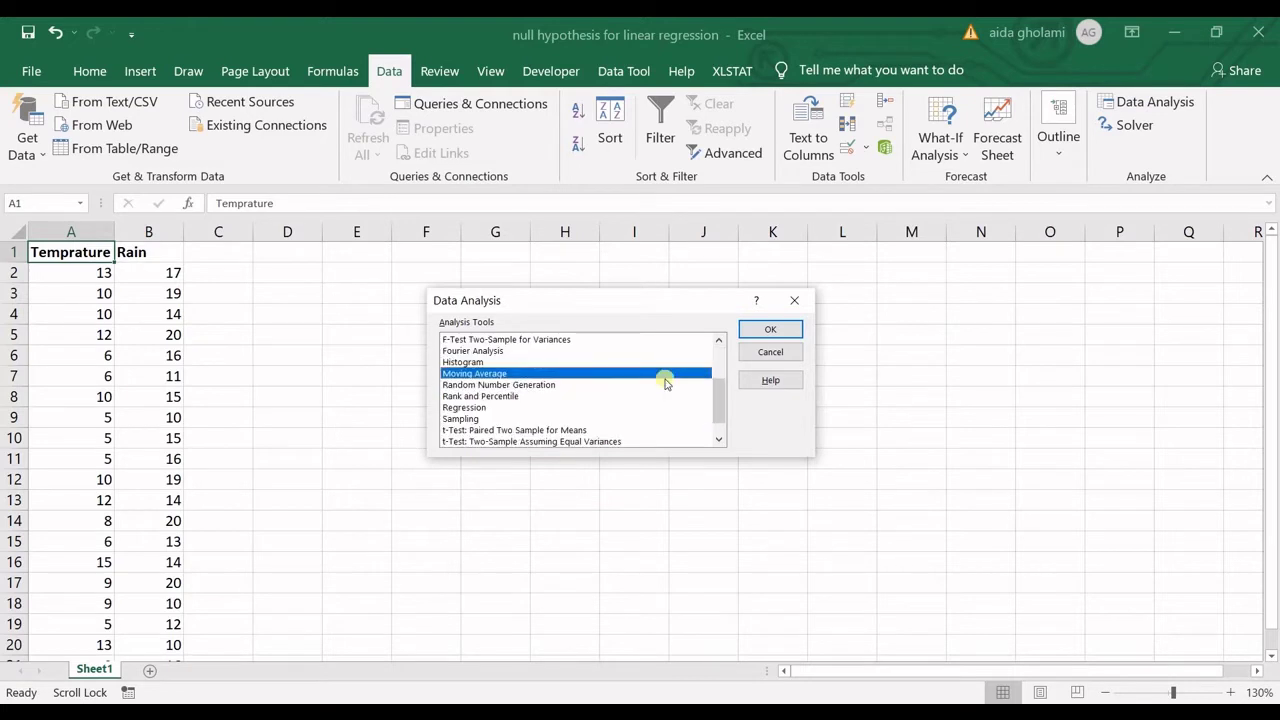
click(490, 408)
click(775, 332)
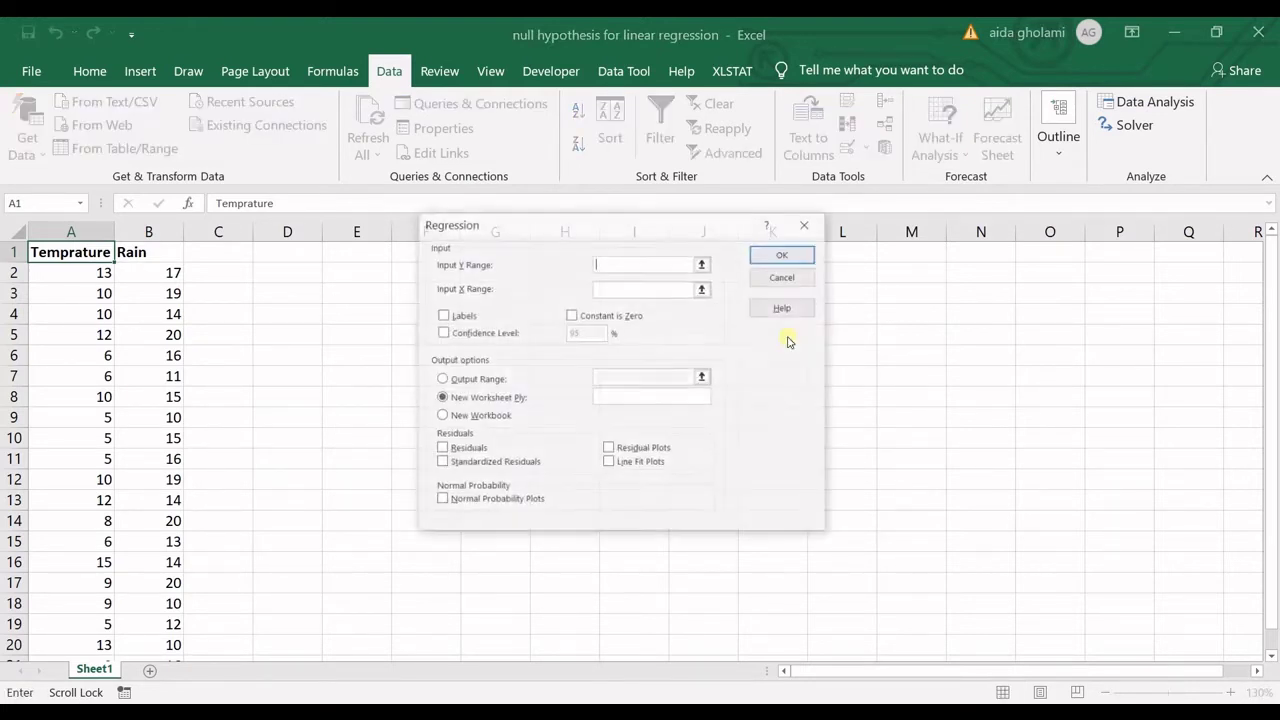
click(704, 265)
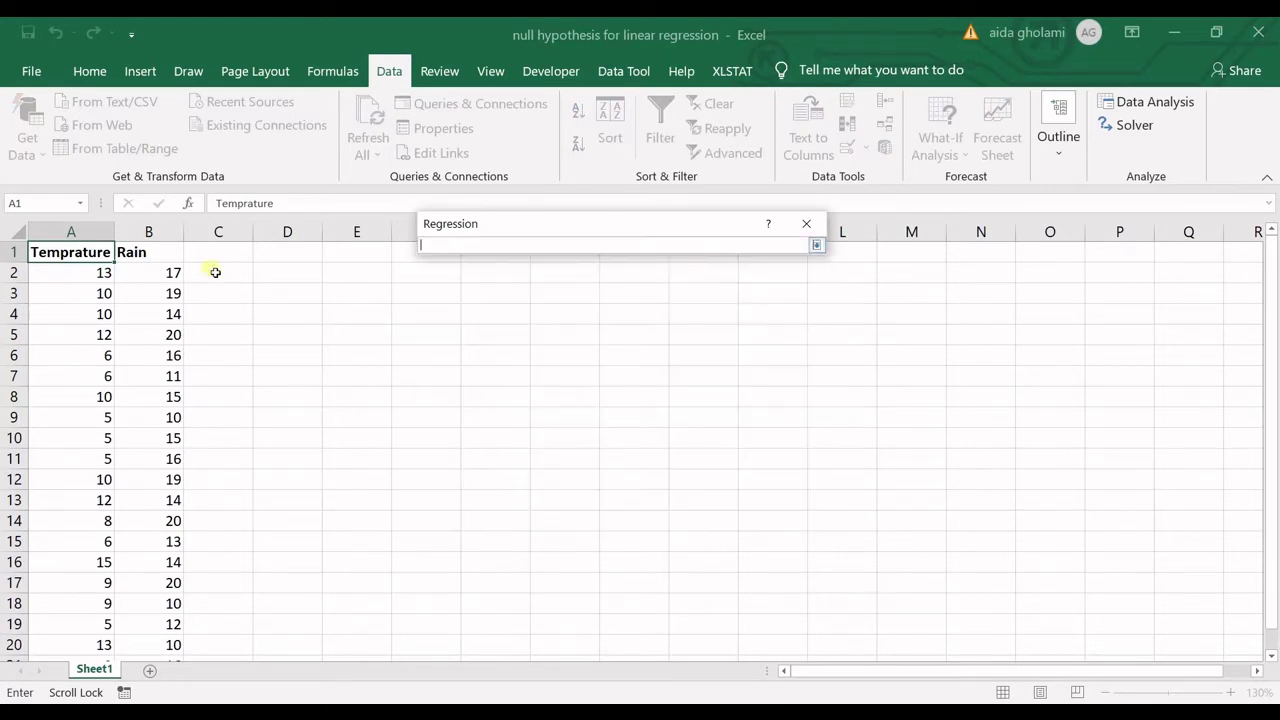
drag(148, 253, 154, 625)
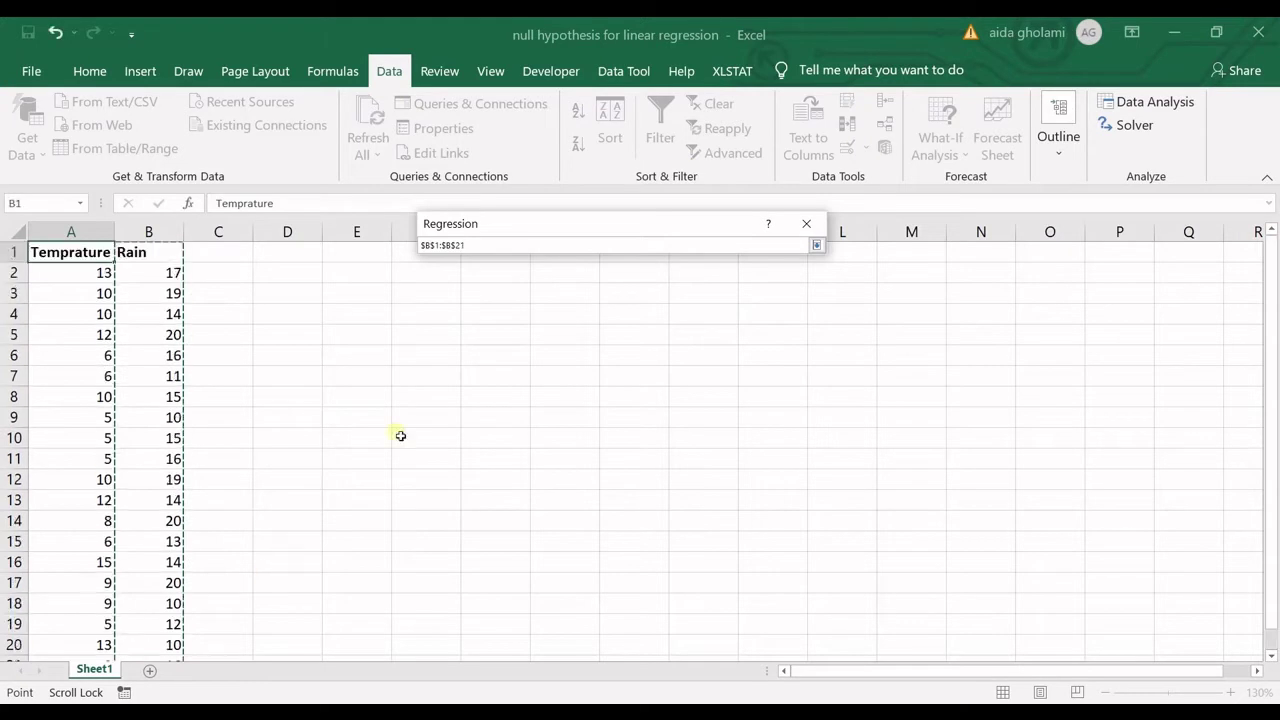
click(816, 245)
Step: Set Input X to Temprature A1:A21, check Labels, output to E7, and run the regression
click(703, 288)
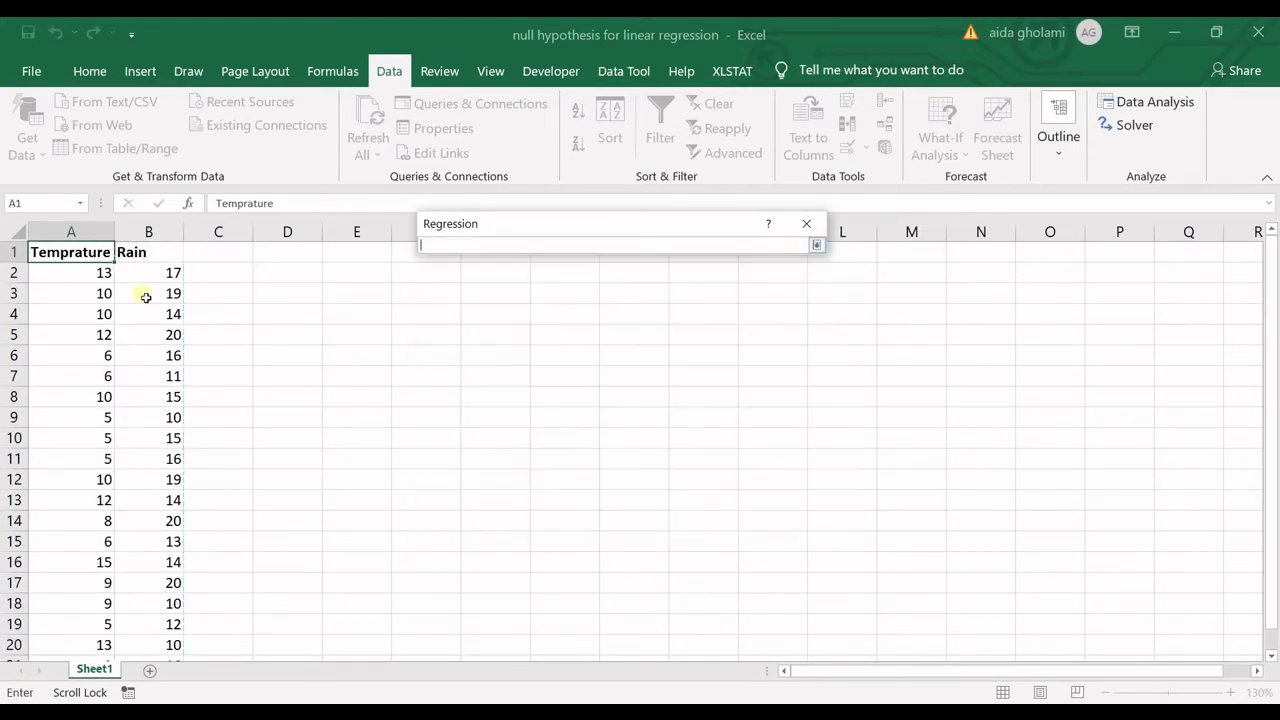
drag(82, 252, 97, 640)
click(816, 245)
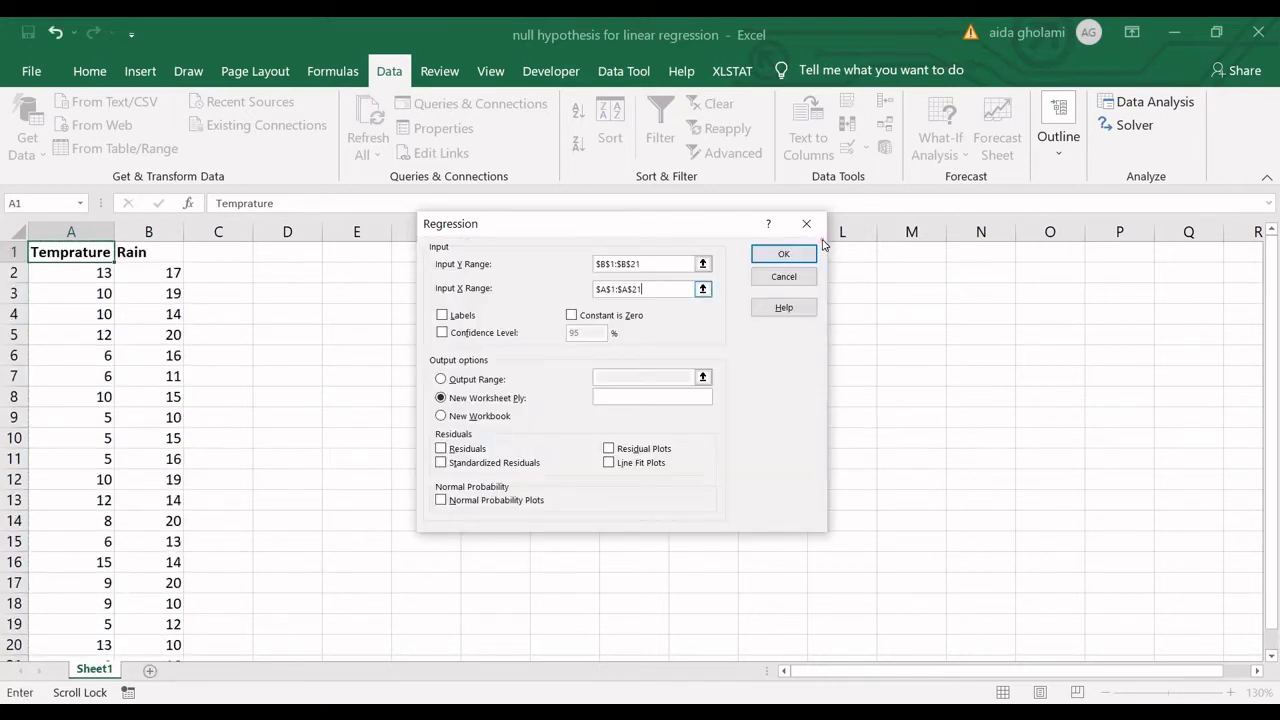
click(442, 315)
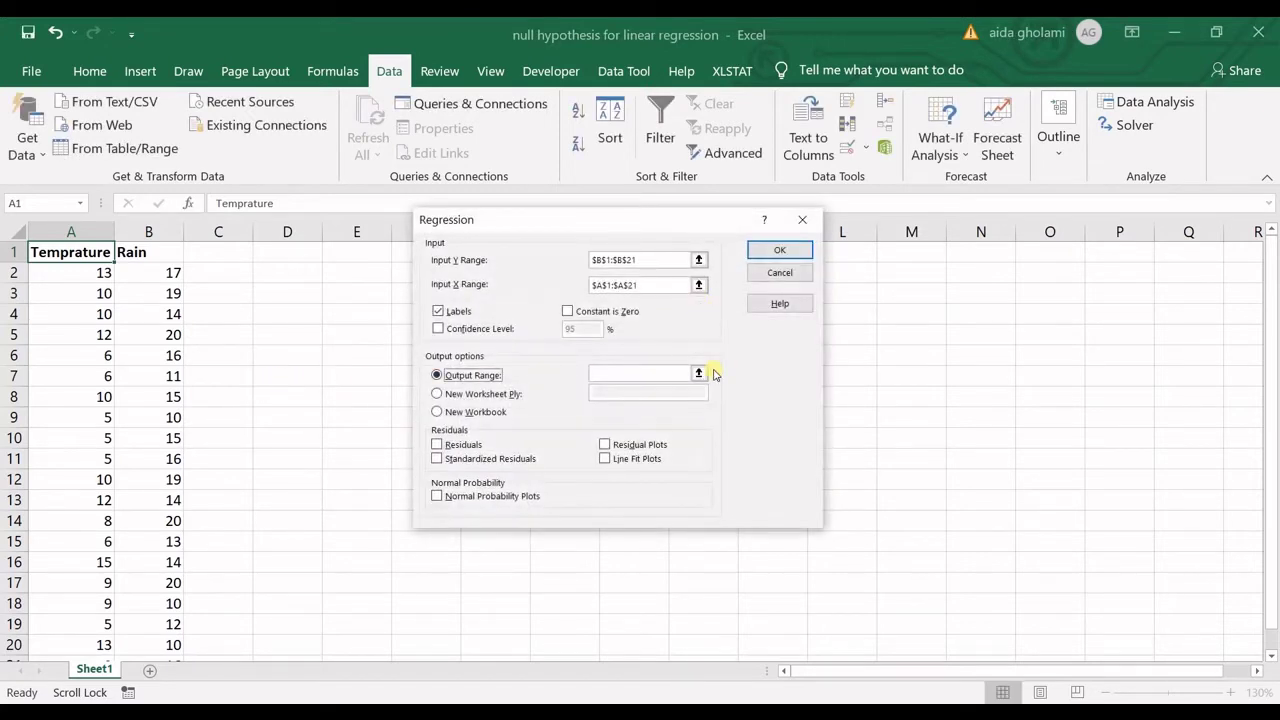
click(698, 373)
click(354, 377)
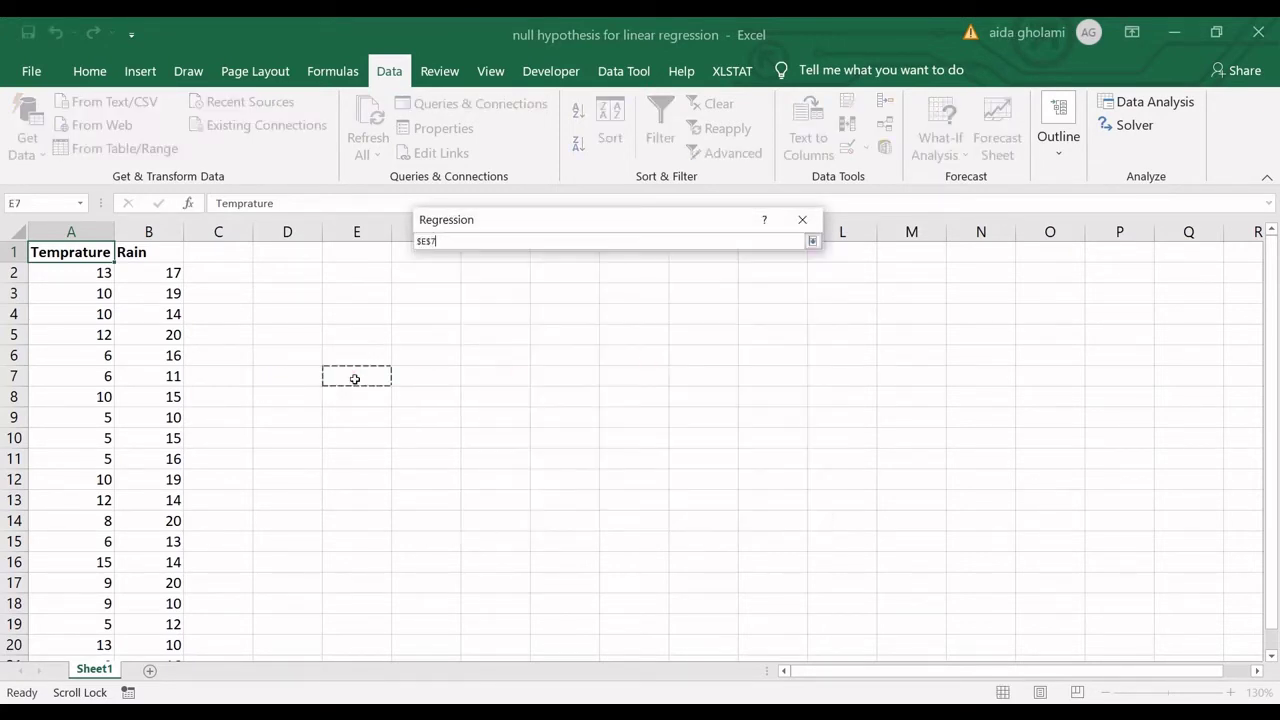
click(813, 241)
click(778, 255)
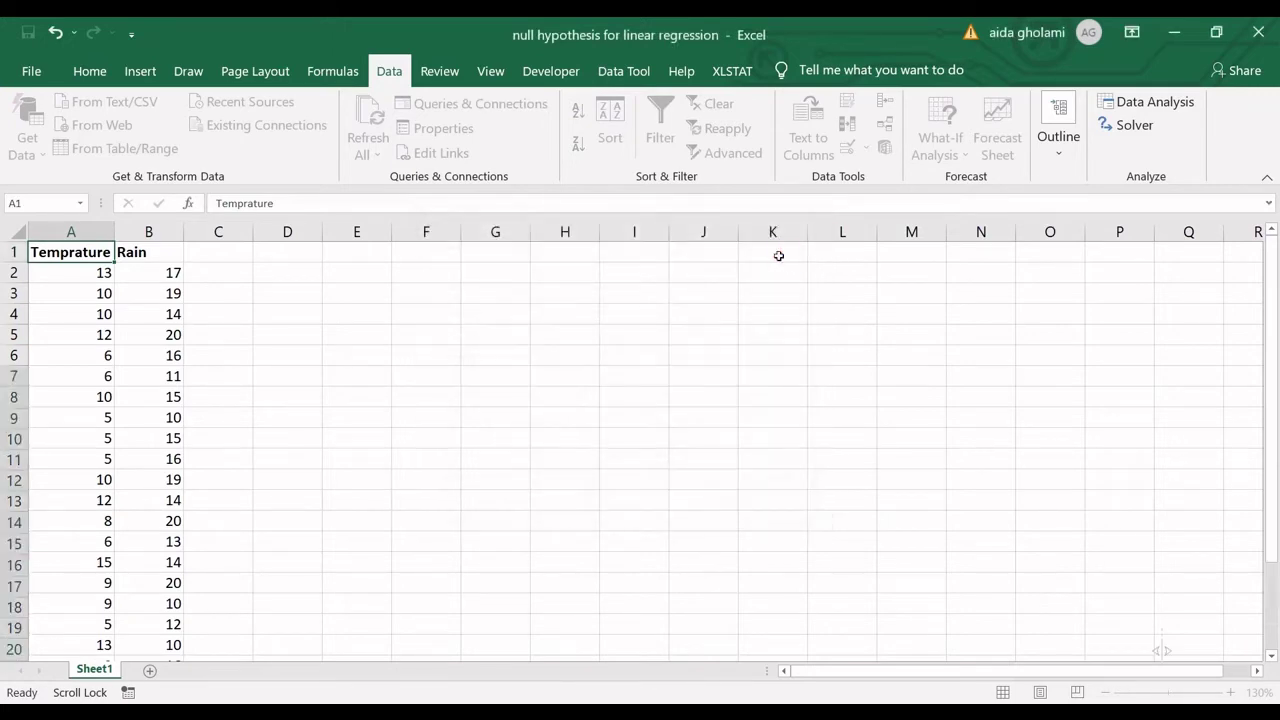
Step: AutoFit columns E and F so the output labels and values show in full
scroll(460, 340, down, 3)
scroll(380, 262, up, 1)
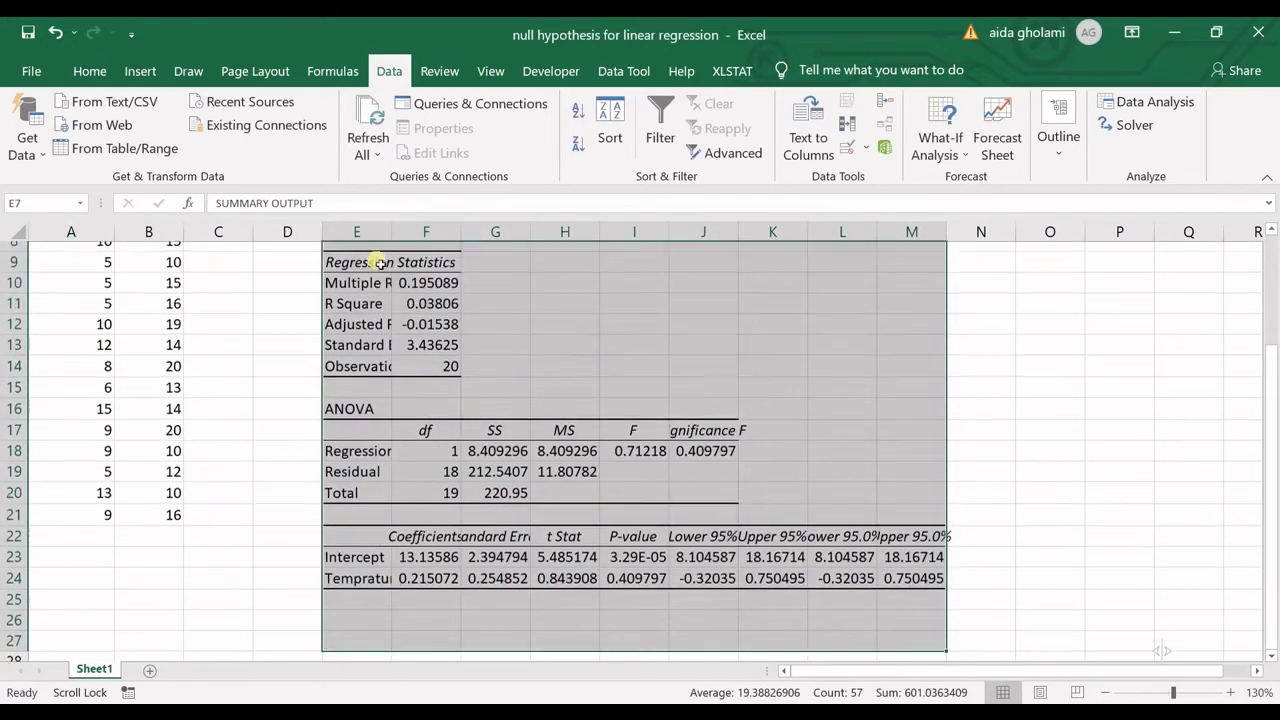
scroll(380, 262, up, 2)
double_click(391, 232)
double_click(528, 232)
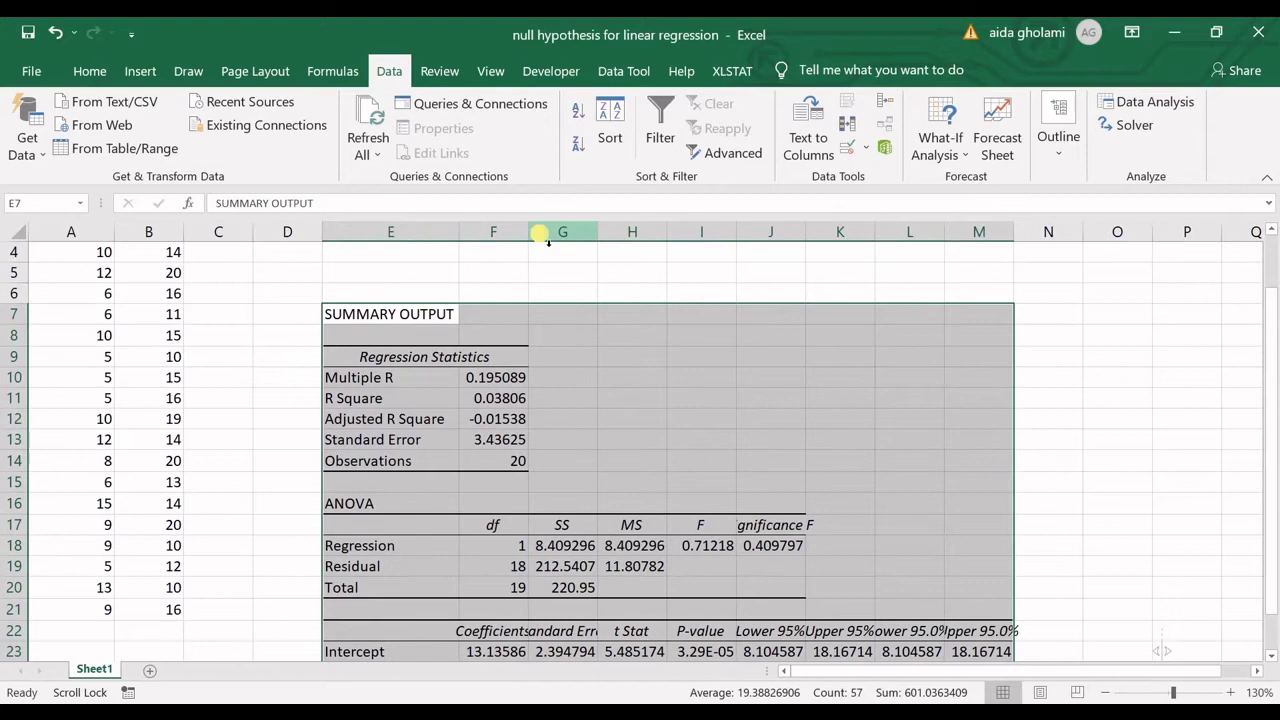
double_click(530, 232)
scroll(526, 490, down, 2)
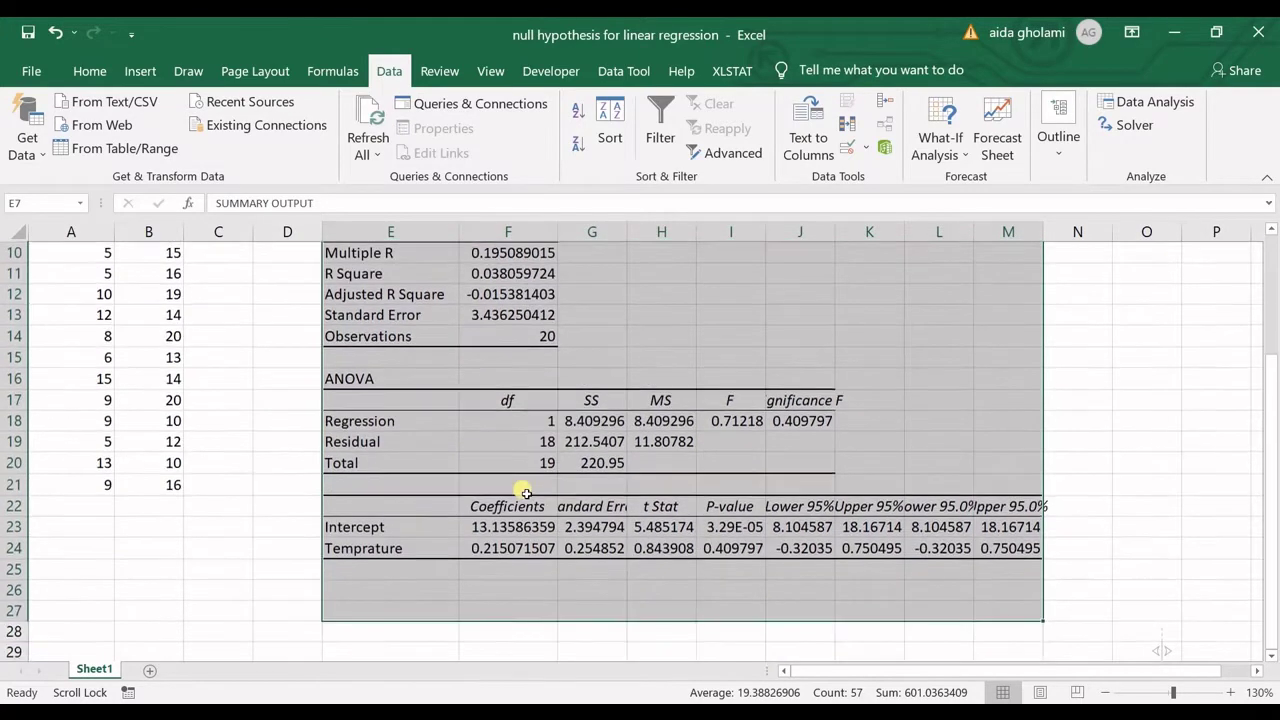
scroll(526, 490, up, 1)
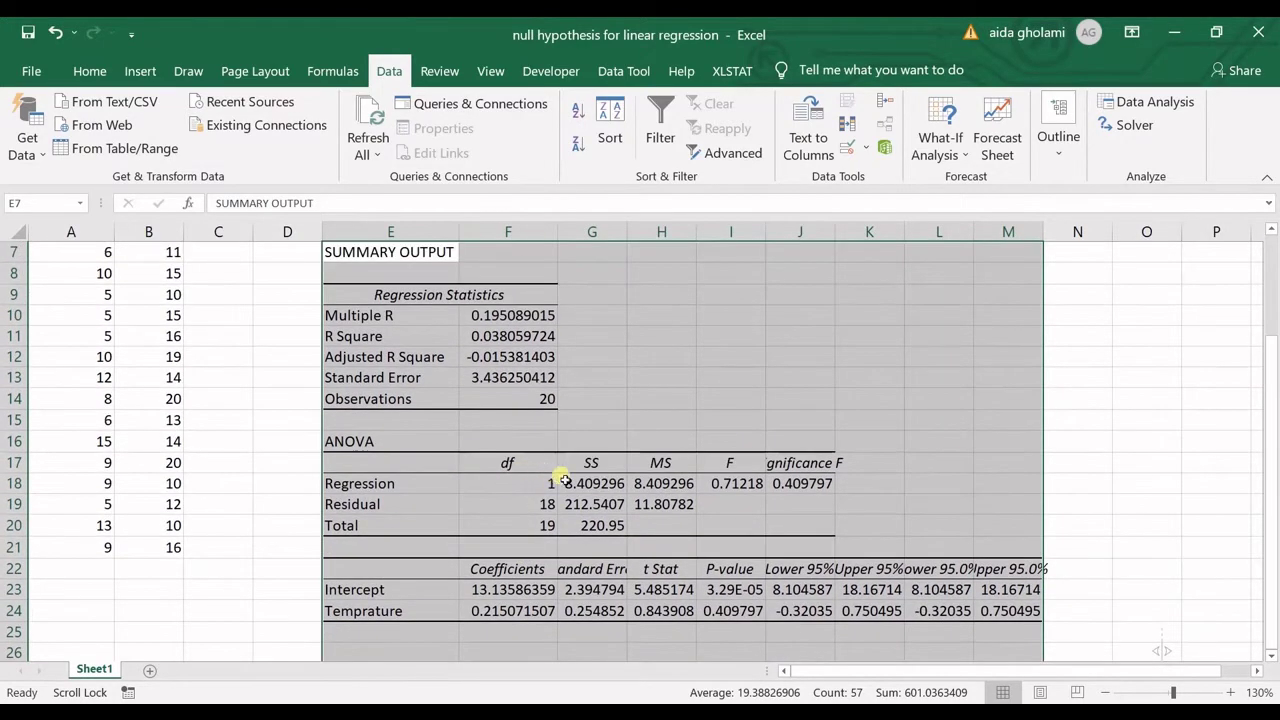
Step: AutoFit columns I, J and G to show P-values, Significance F and Standard Error, then select I23
drag(733, 566, 748, 612)
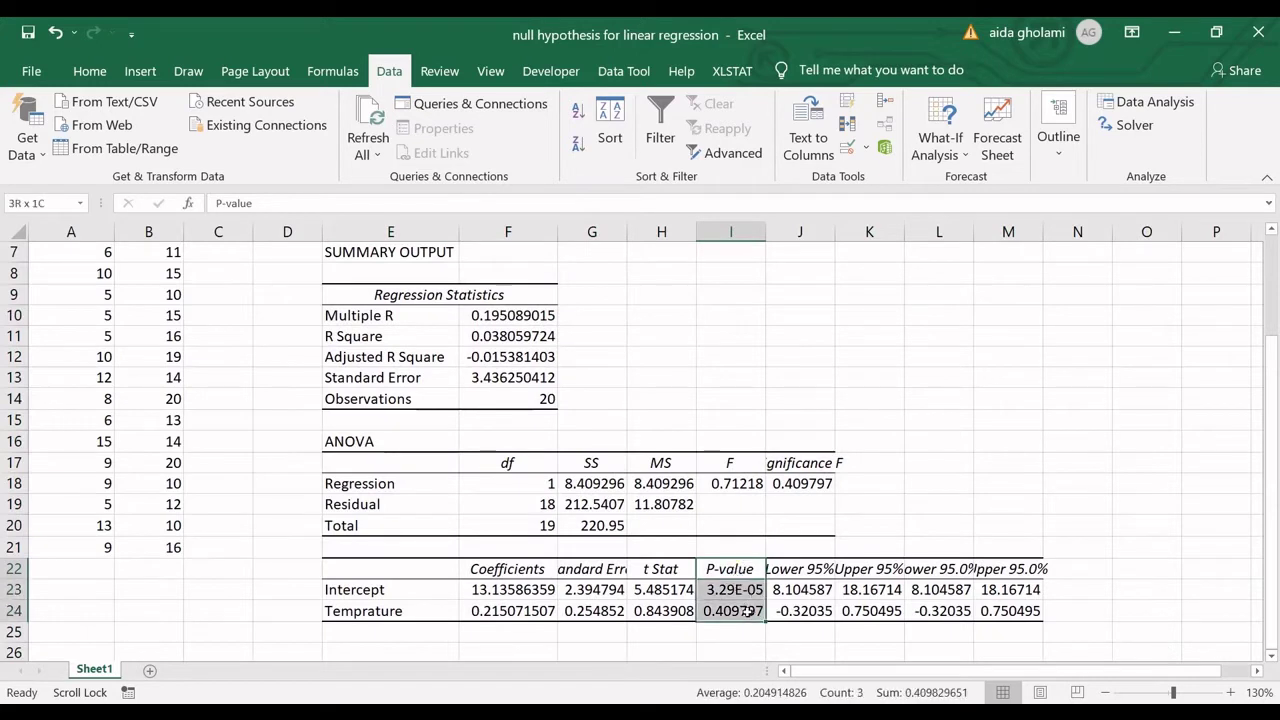
click(757, 231)
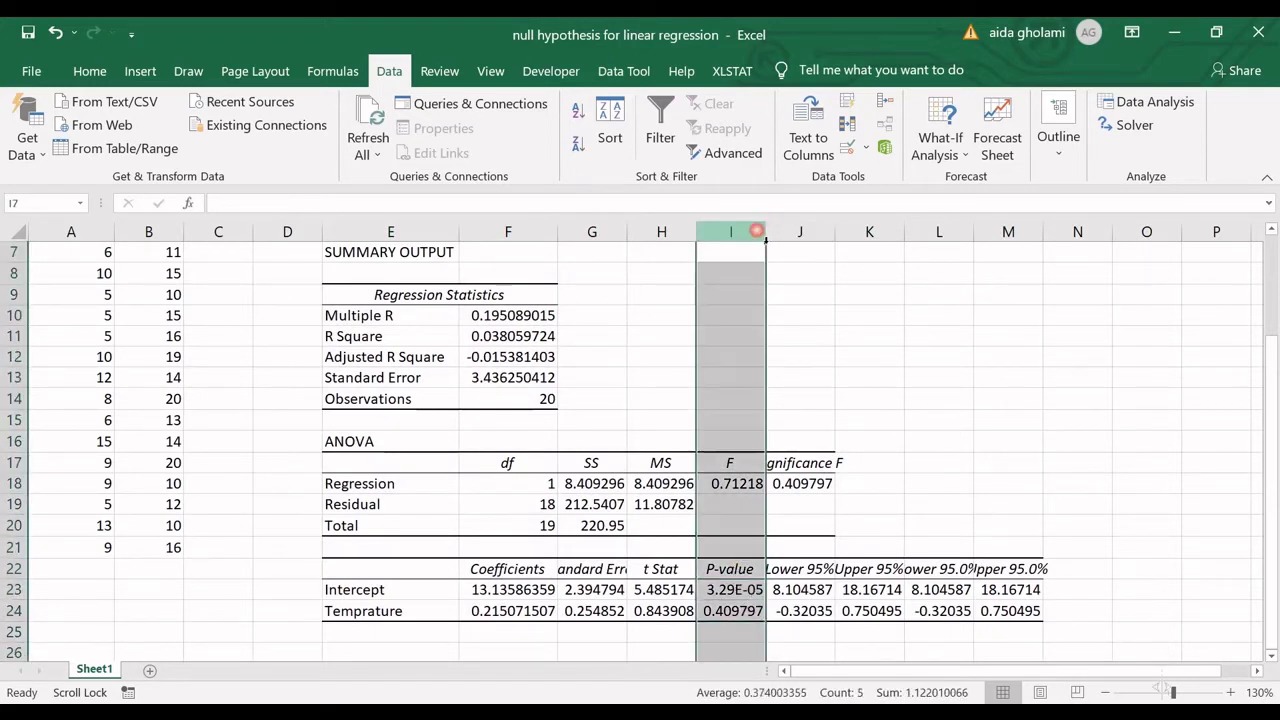
double_click(765, 231)
double_click(860, 231)
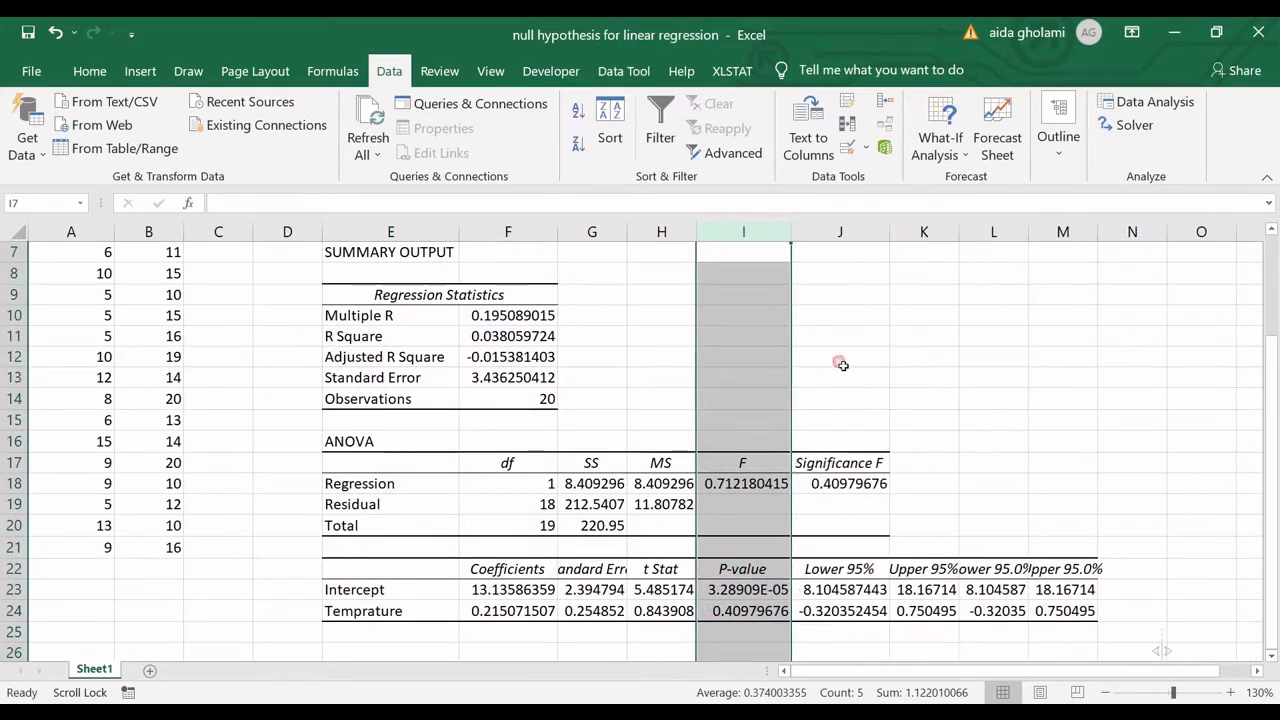
drag(740, 567, 740, 611)
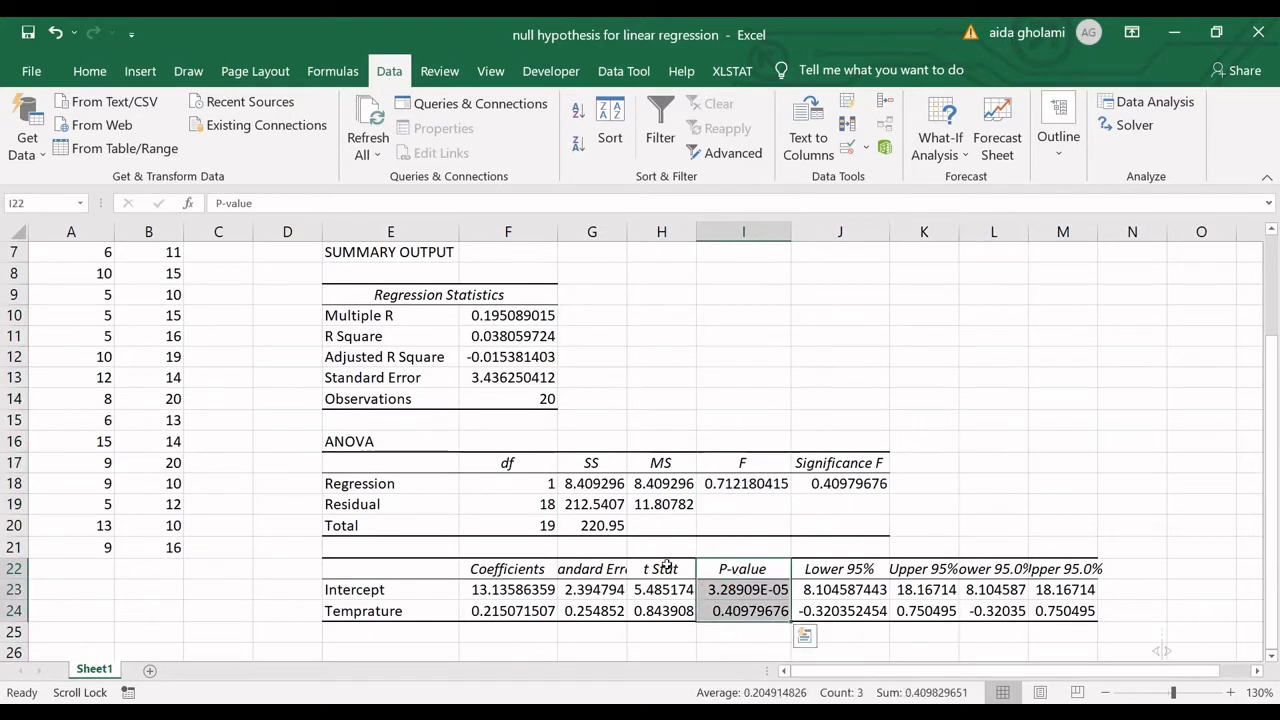
drag(666, 566, 662, 611)
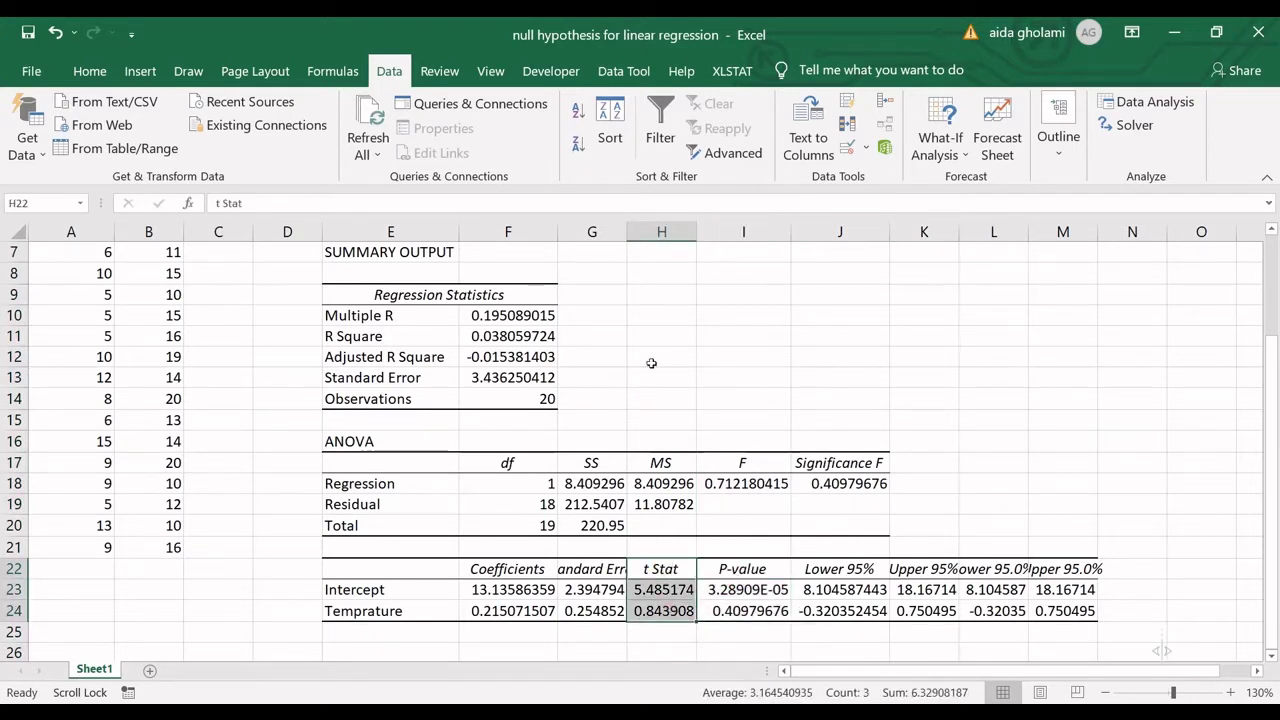
double_click(628, 231)
drag(505, 572, 498, 613)
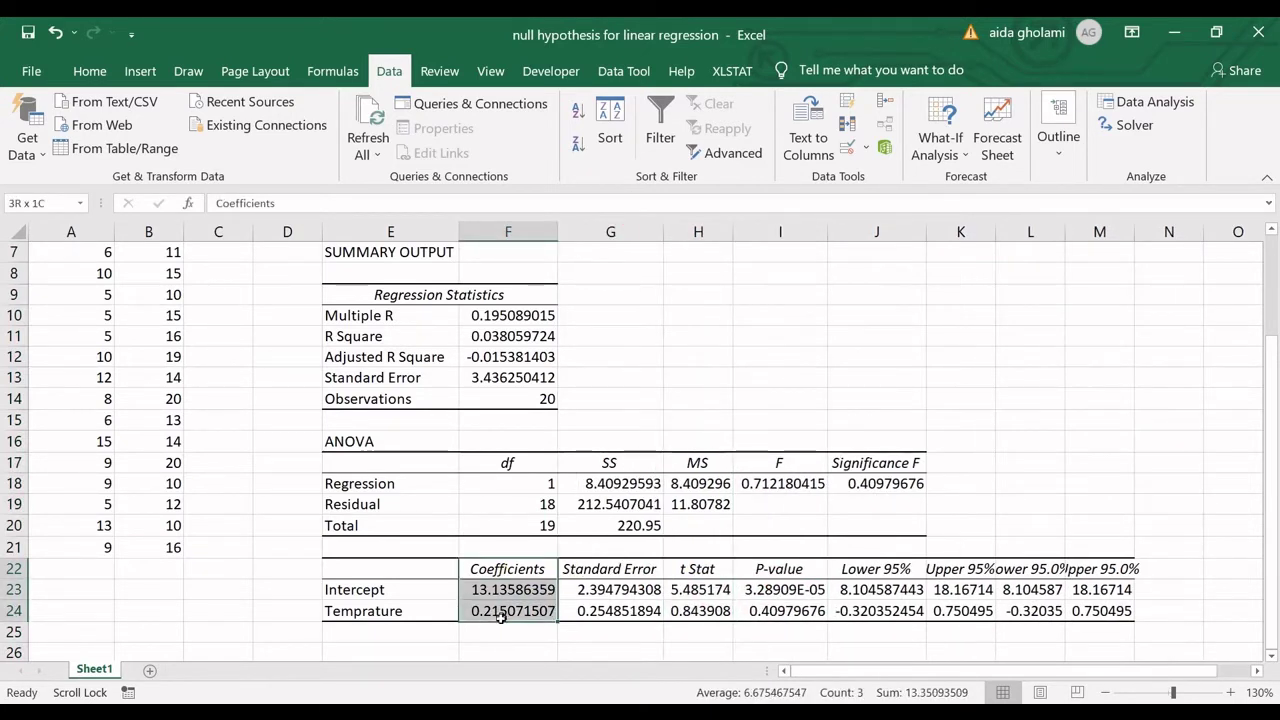
click(765, 591)
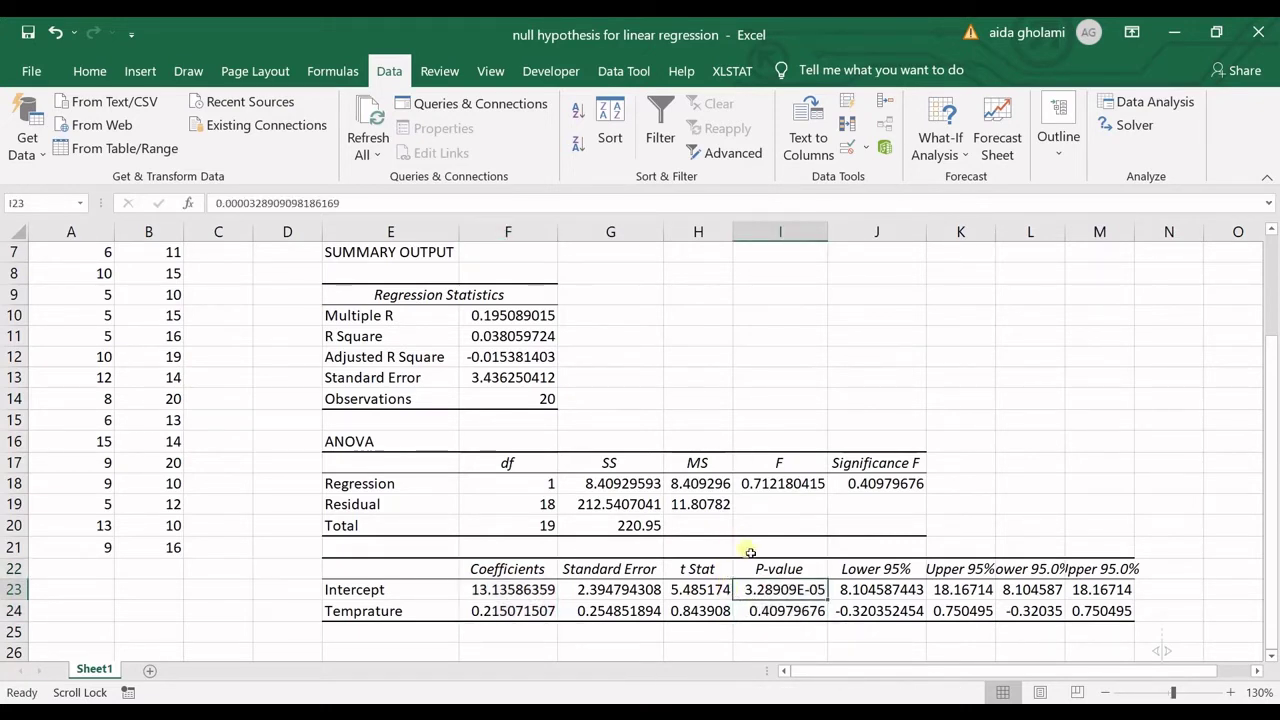
scroll(902, 511, down, 1)
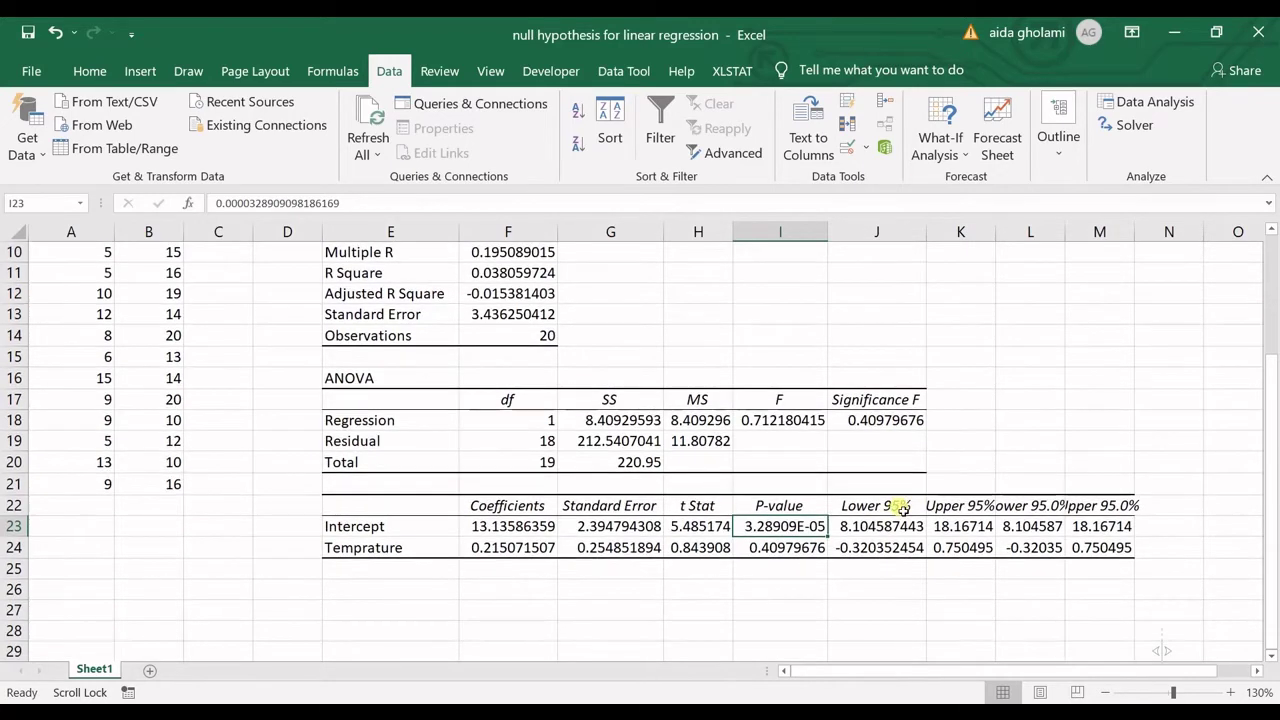
scroll(800, 560, down, 1)
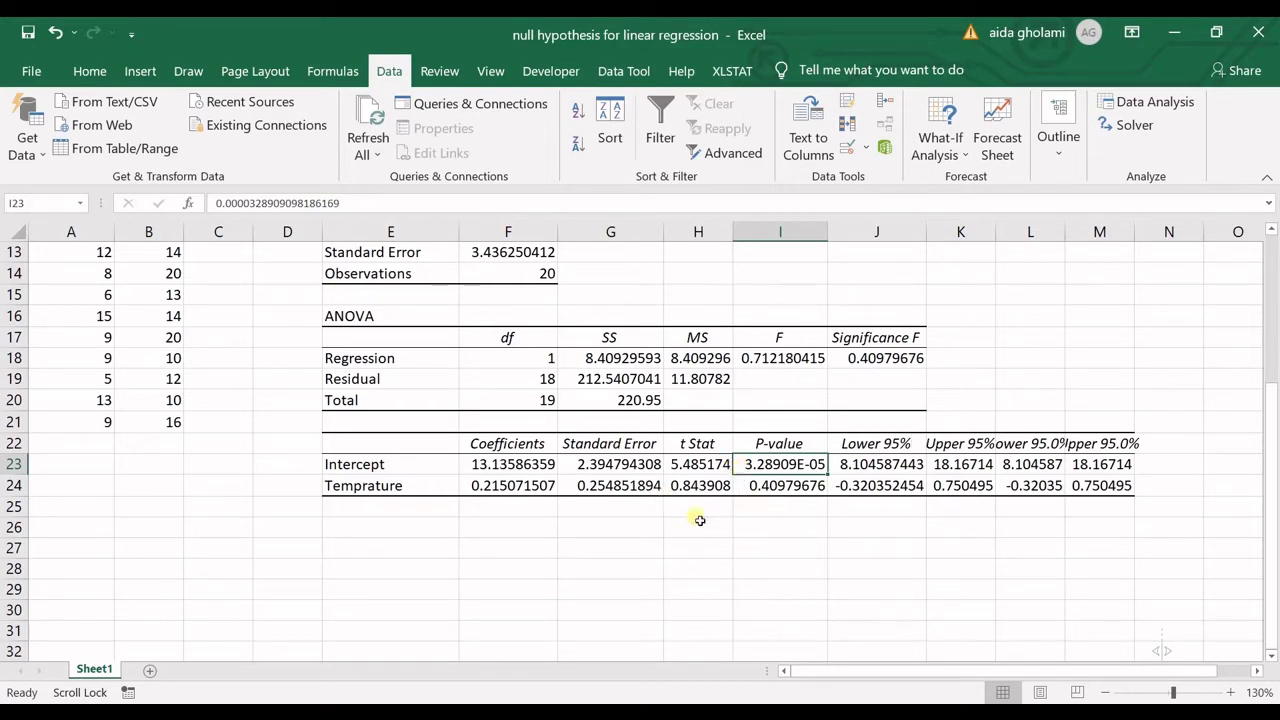
Step: With the black pen, ink a curly brace below the output labelled H0 and H1
scroll(688, 490, down, 1)
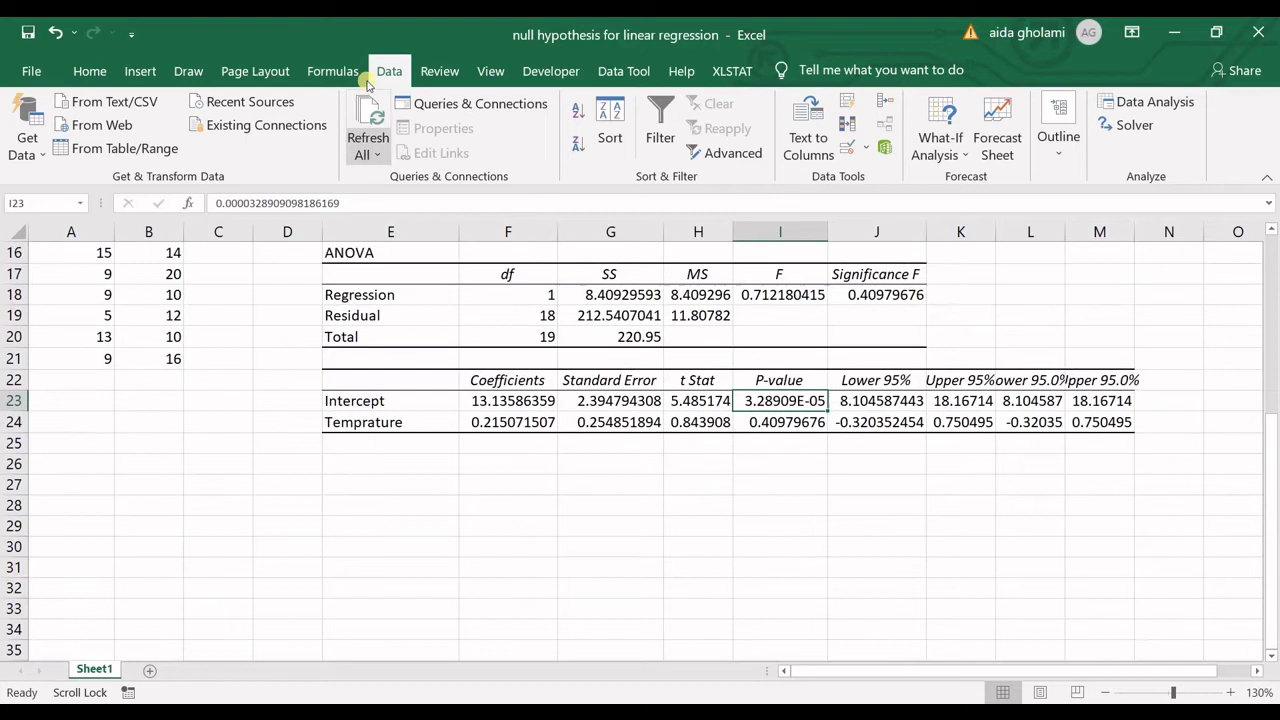
click(188, 71)
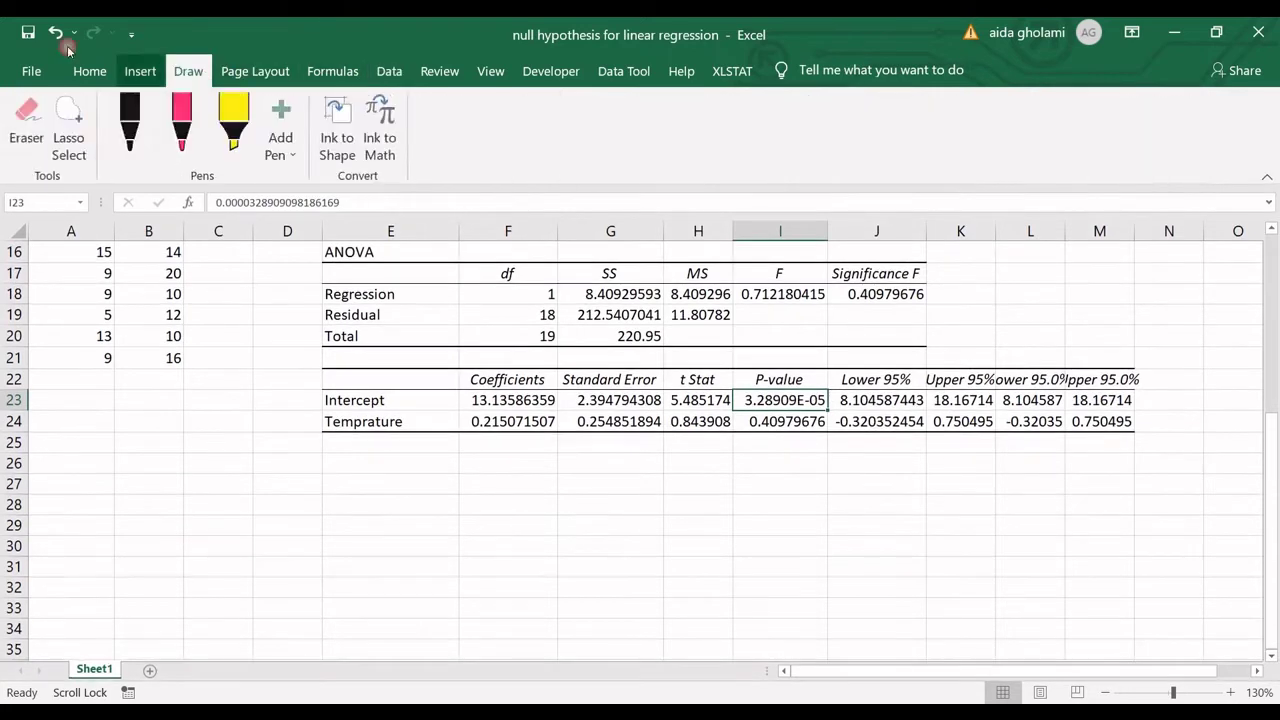
click(121, 117)
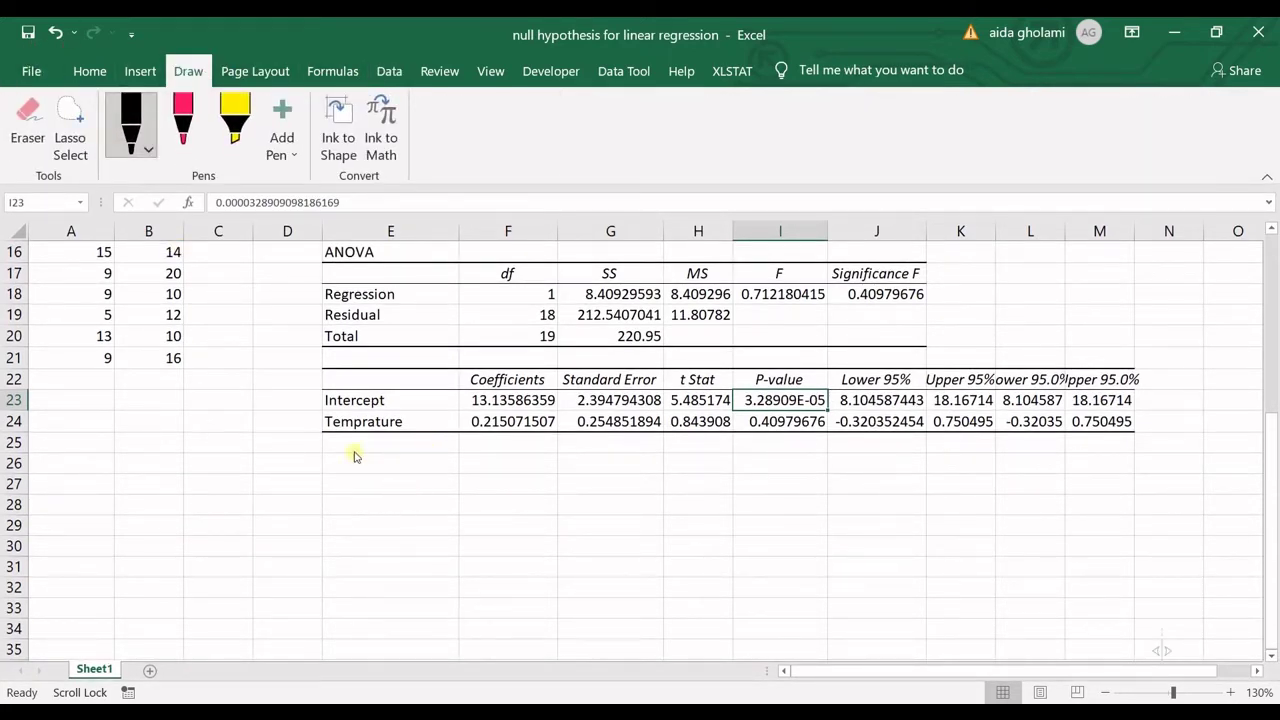
mouse_move(416, 466)
mouse_down()
mouse_move(417, 640)
mouse_move(441, 644)
mouse_up()
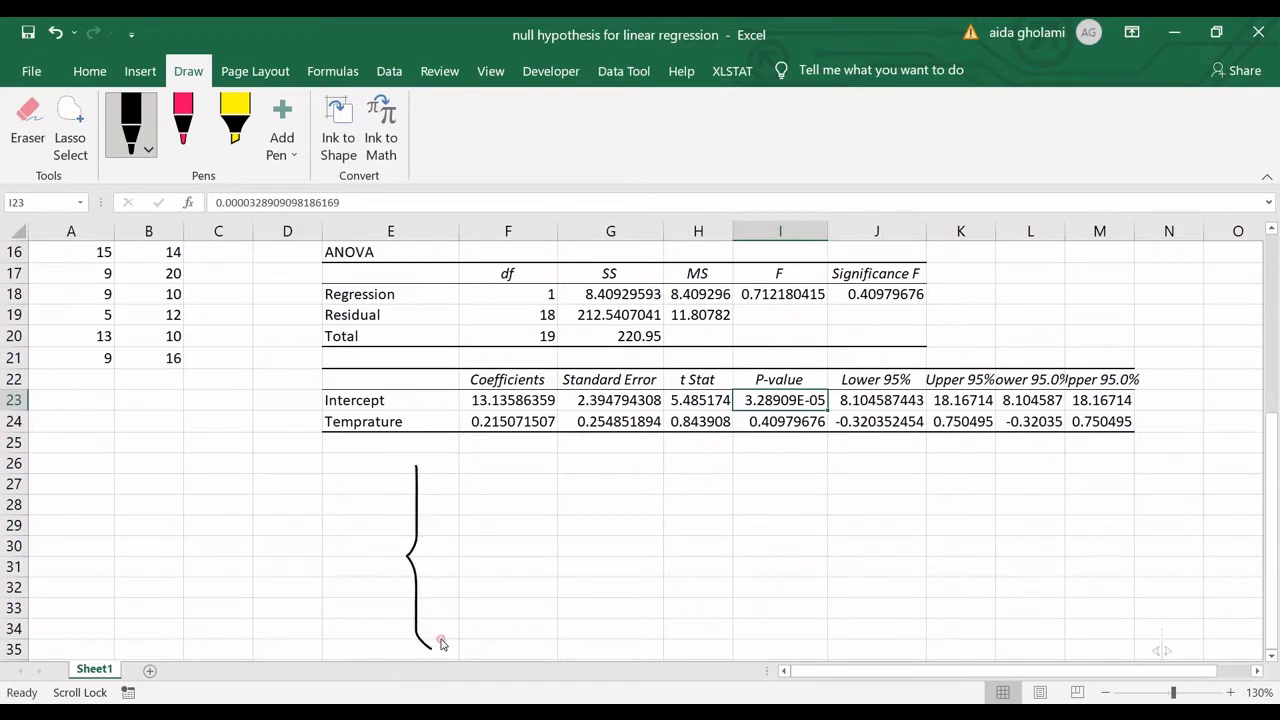
drag(434, 466, 436, 508)
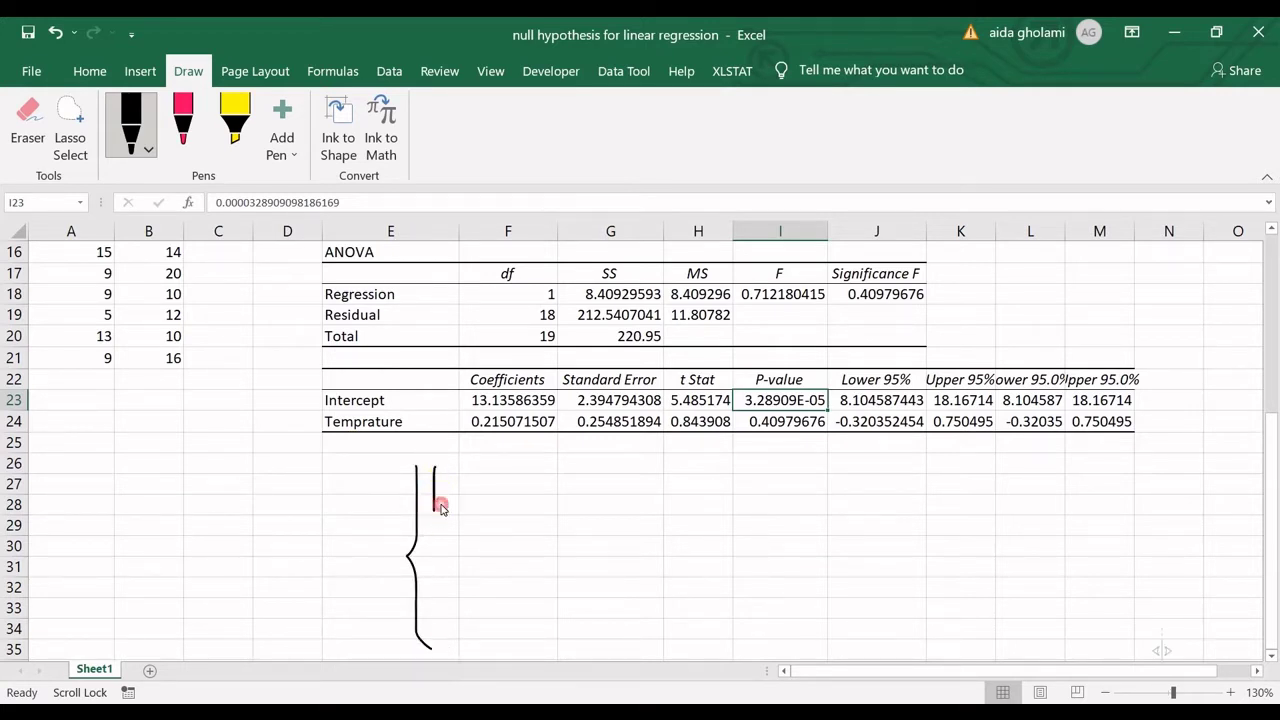
mouse_move(456, 466)
mouse_down()
mouse_move(459, 512)
mouse_move(444, 482)
mouse_move(480, 515)
mouse_move(472, 526)
mouse_move(468, 511)
mouse_up()
mouse_move(433, 568)
mouse_down()
mouse_move(434, 602)
mouse_move(470, 601)
mouse_move(452, 578)
mouse_move(467, 575)
mouse_move(486, 620)
mouse_up()
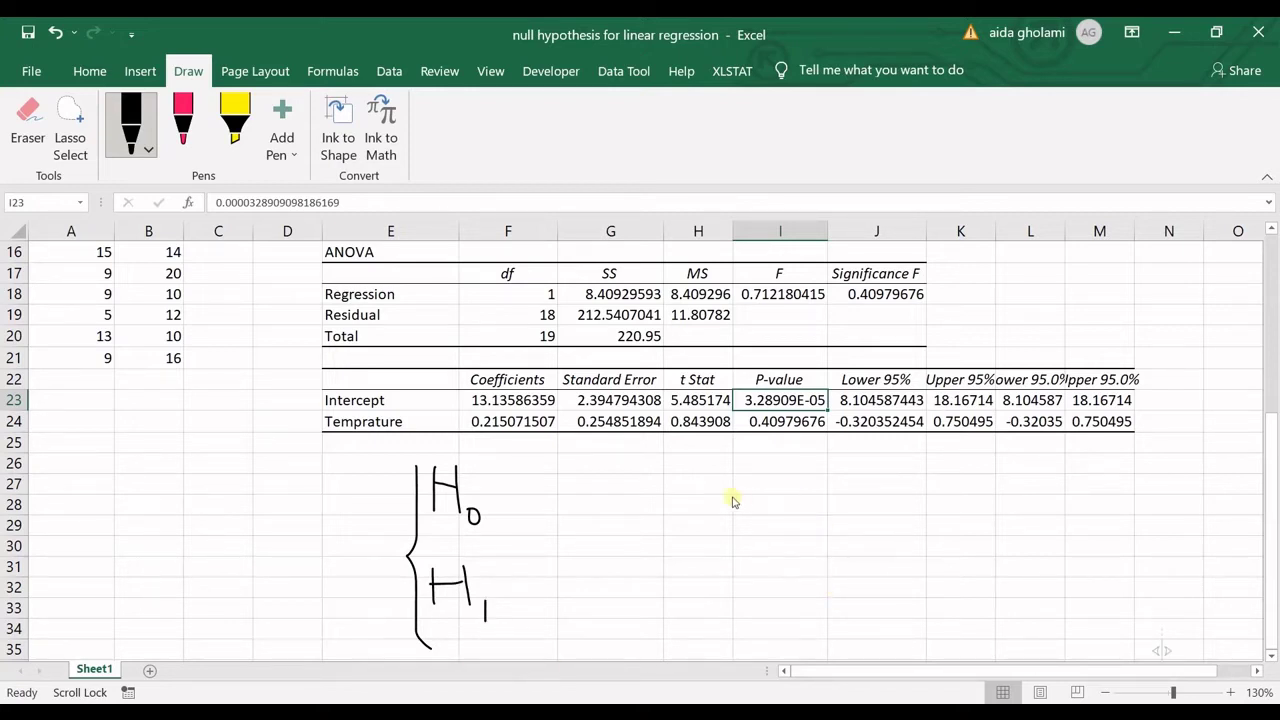
Step: Handwrite the equation Y = aX + b to the right of the brace
mouse_move(699, 463)
mouse_down()
mouse_move(716, 497)
mouse_move(702, 545)
mouse_up()
drag(741, 507, 768, 500)
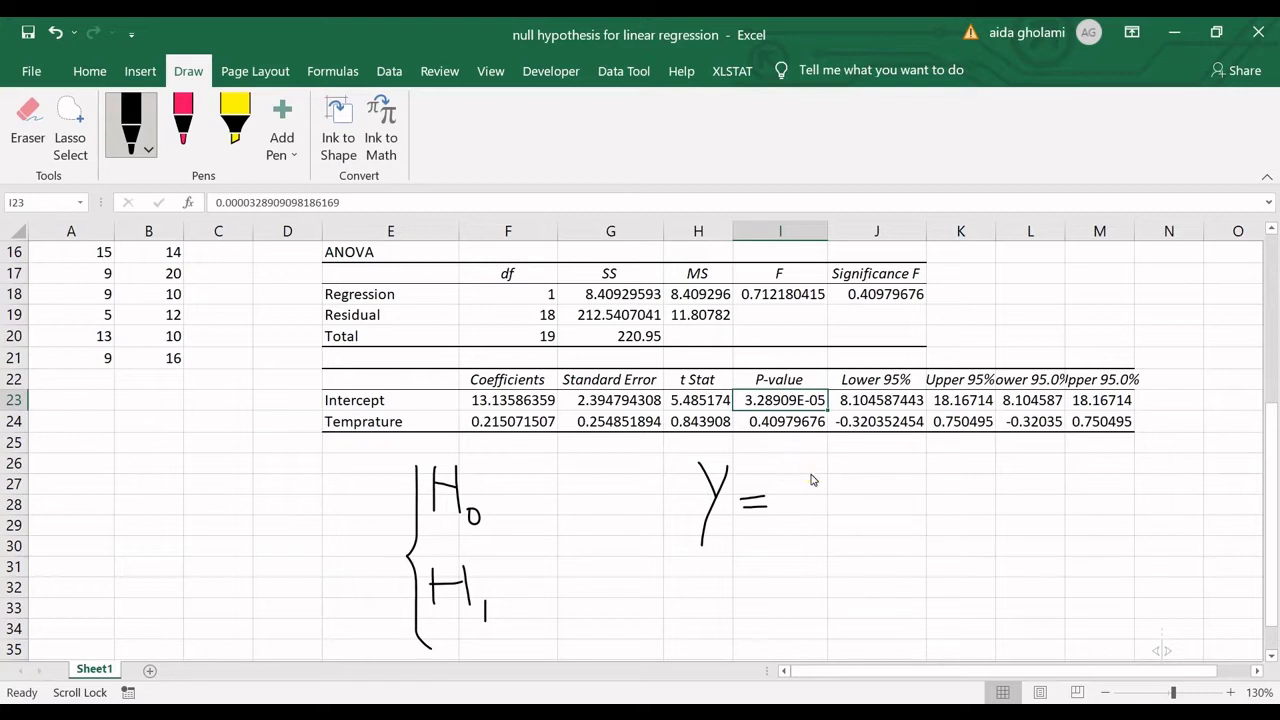
drag(811, 474, 786, 494)
mouse_move(860, 460)
mouse_down()
mouse_move(838, 493)
mouse_move(930, 489)
mouse_move(912, 505)
mouse_up()
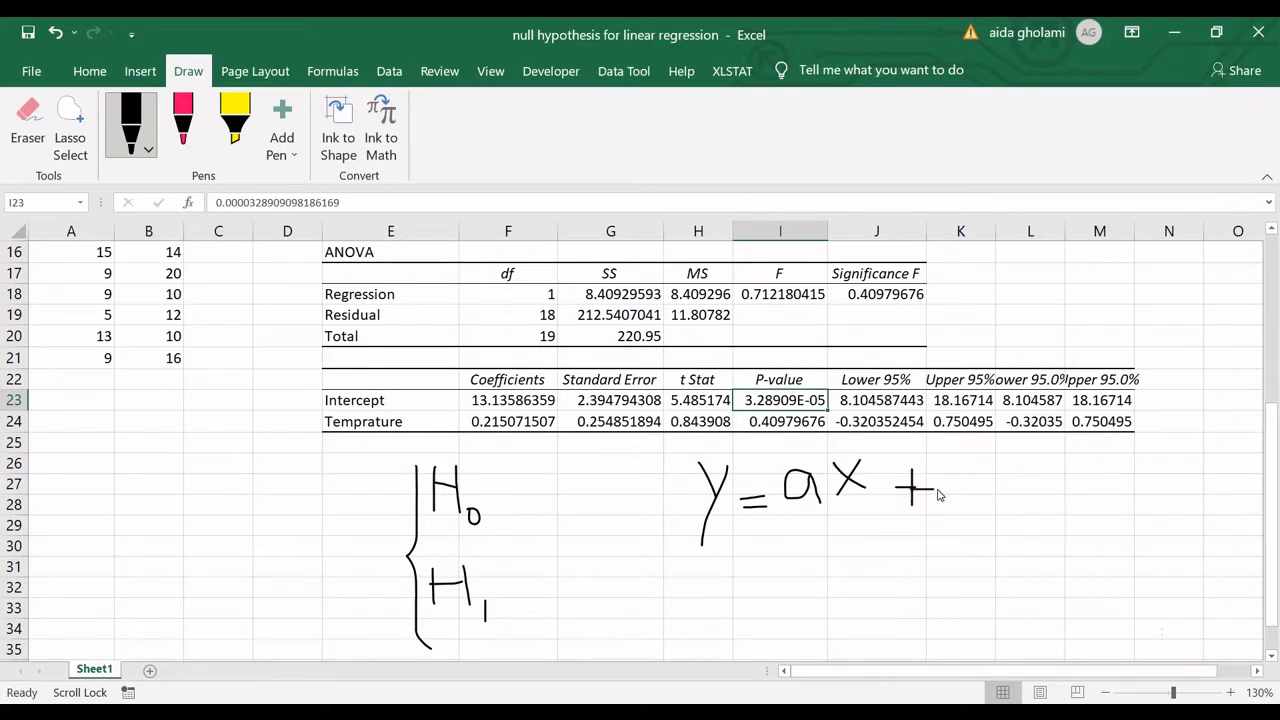
mouse_move(962, 448)
mouse_down()
mouse_move(1008, 492)
mouse_move(960, 481)
mouse_up()
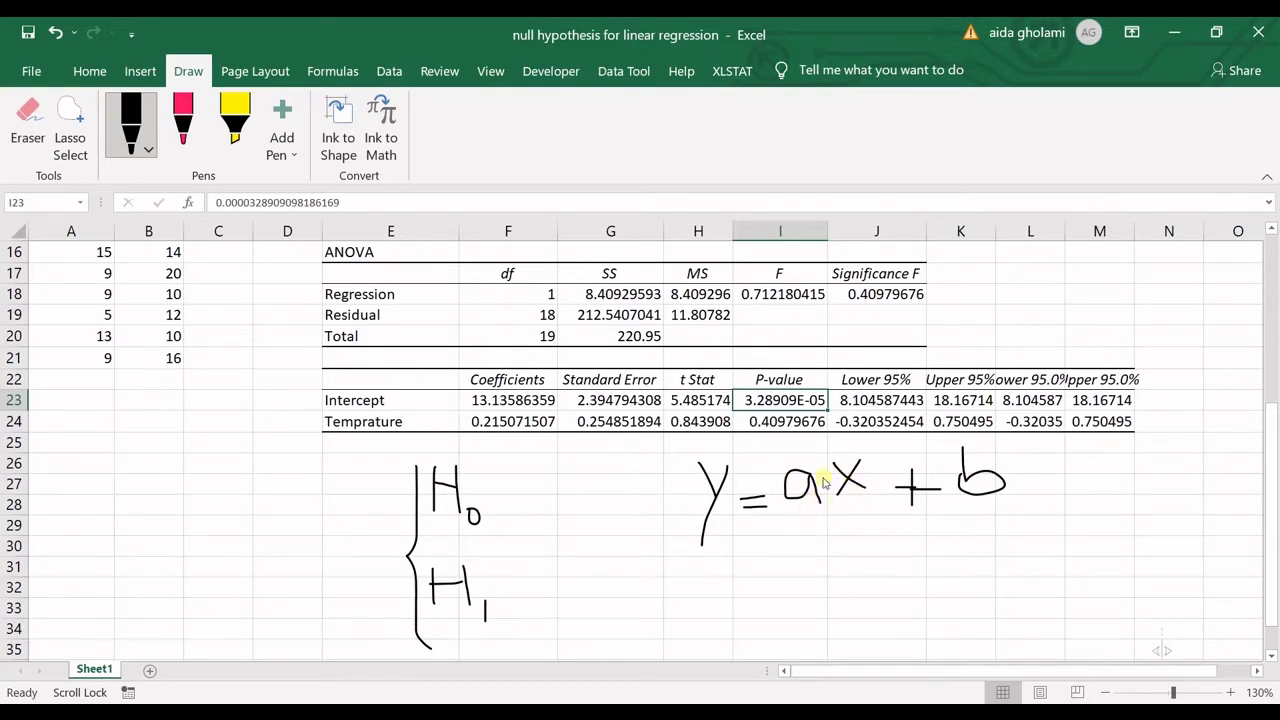
Step: Leave inking and select the Temprature row's p-value cell
key(alt+h)
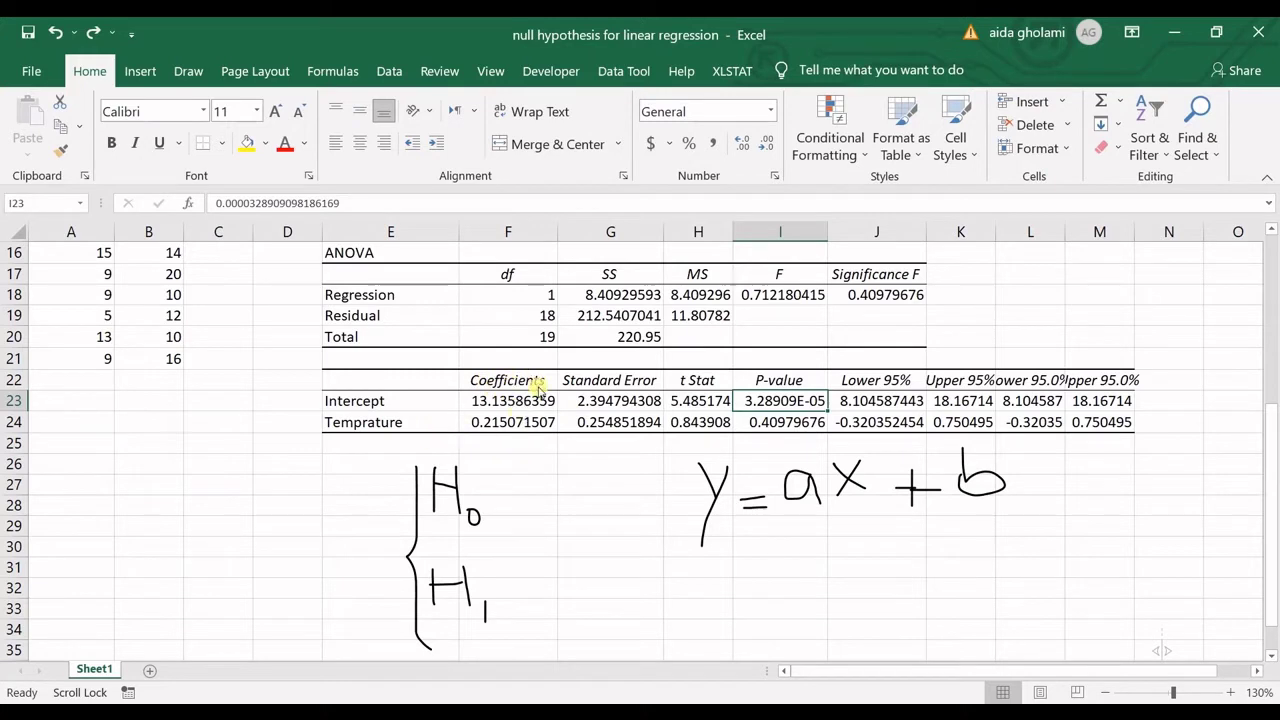
click(708, 570)
key(Return)
Step: Handwrite y = 0.21X + 13.13 beneath y = ax + b, undoing one mistaken stroke
key(alt+j)
key(i)
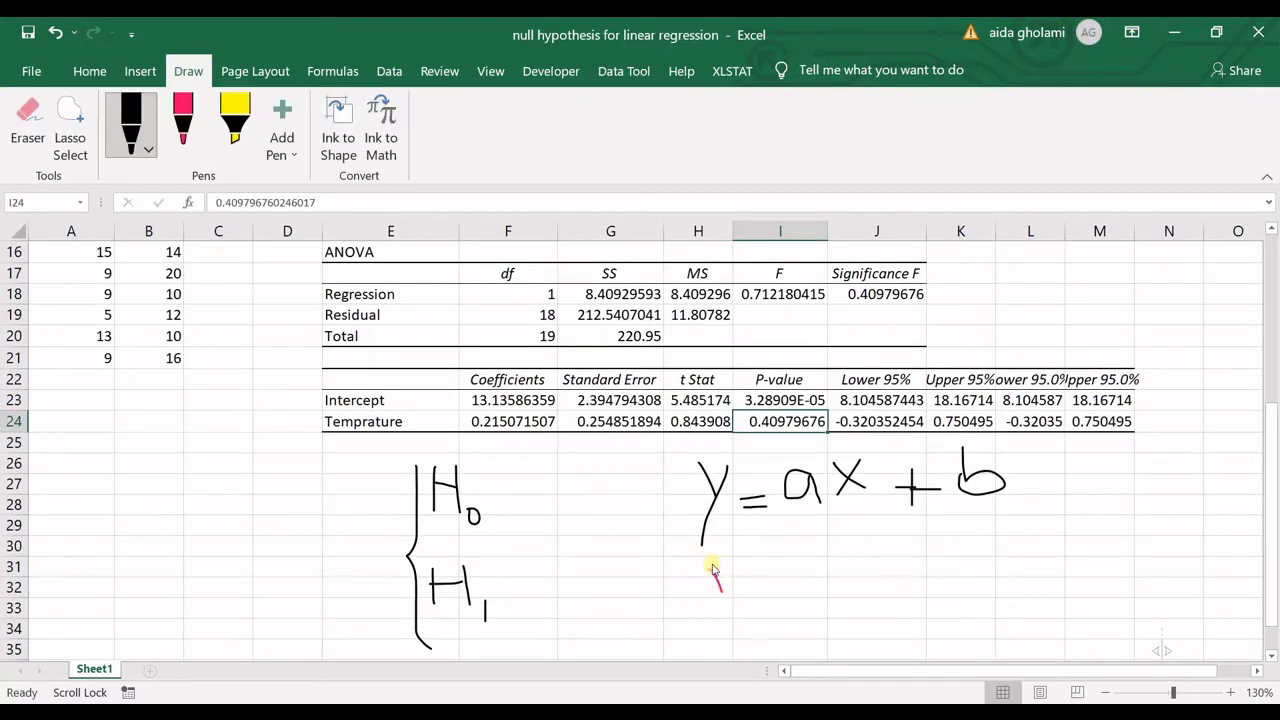
mouse_move(707, 566)
mouse_down()
mouse_move(723, 597)
mouse_move(730, 580)
mouse_move(713, 628)
mouse_move(773, 590)
mouse_up()
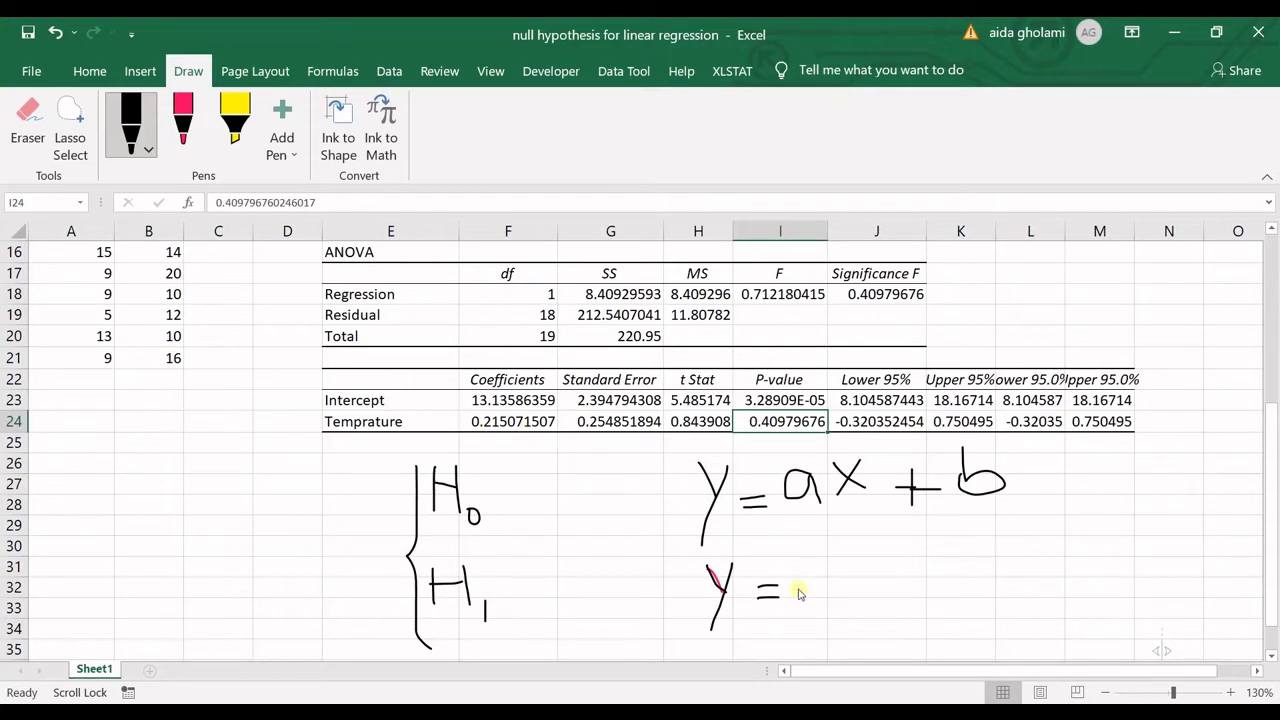
drag(798, 586, 824, 610)
key(ctrl+z)
click(826, 590)
mouse_move(826, 566)
mouse_down()
mouse_move(842, 567)
mouse_move(842, 593)
mouse_move(911, 563)
mouse_move(901, 587)
mouse_move(984, 576)
mouse_move(965, 591)
mouse_up()
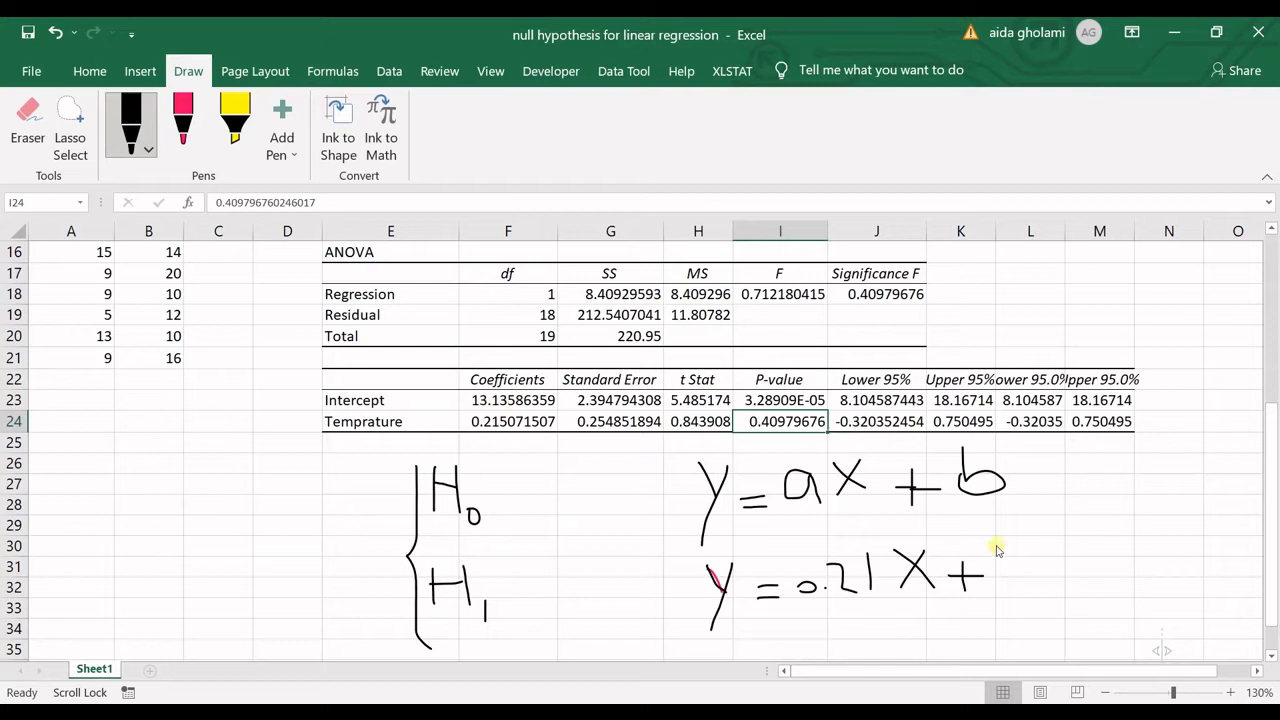
mouse_move(1001, 550)
mouse_down()
mouse_move(1006, 590)
mouse_move(1024, 566)
mouse_move(1040, 590)
mouse_move(1024, 596)
mouse_up()
click(1055, 586)
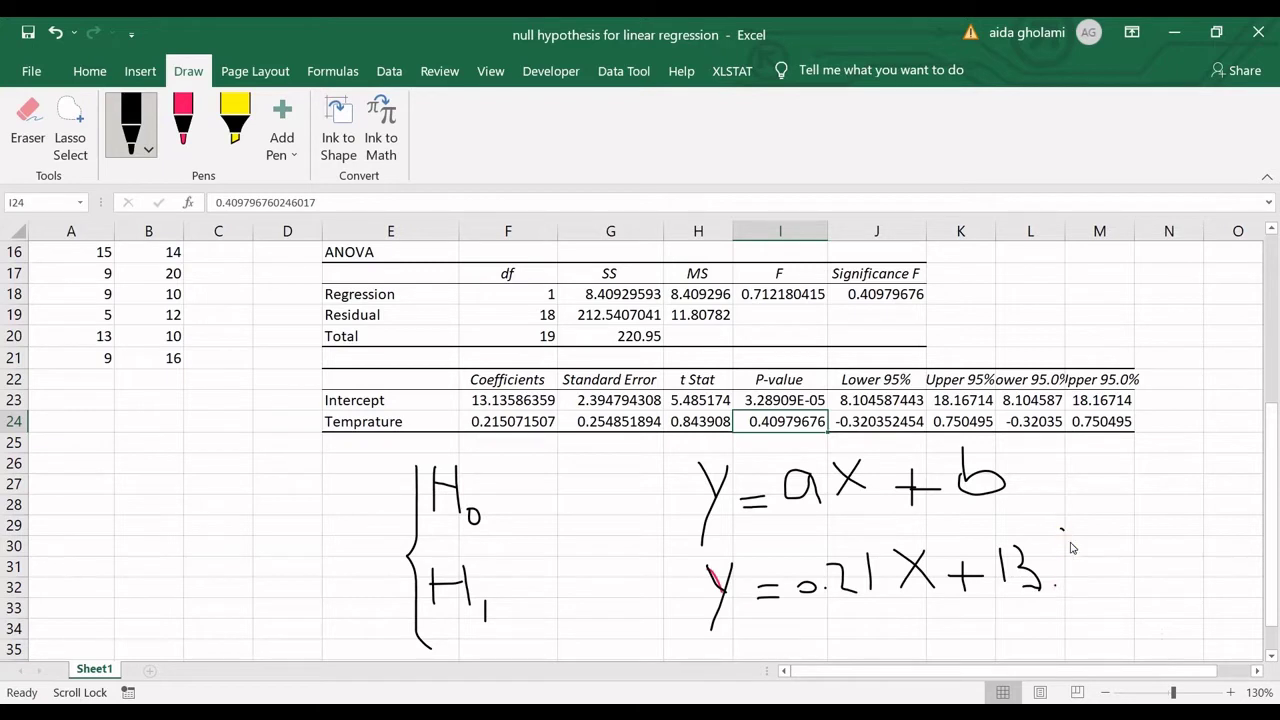
mouse_move(1062, 530)
mouse_down()
mouse_move(1076, 563)
mouse_move(1114, 566)
mouse_move(1092, 584)
mouse_up()
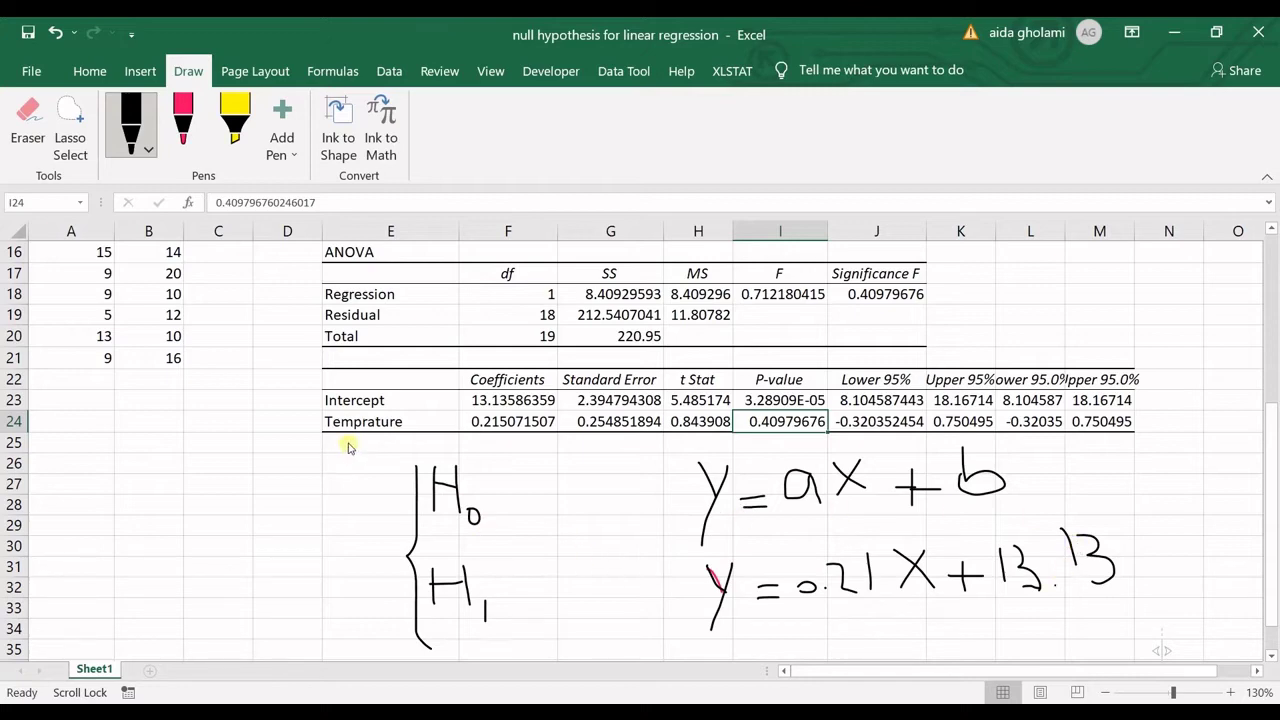
drag(1272, 450, 1274, 290)
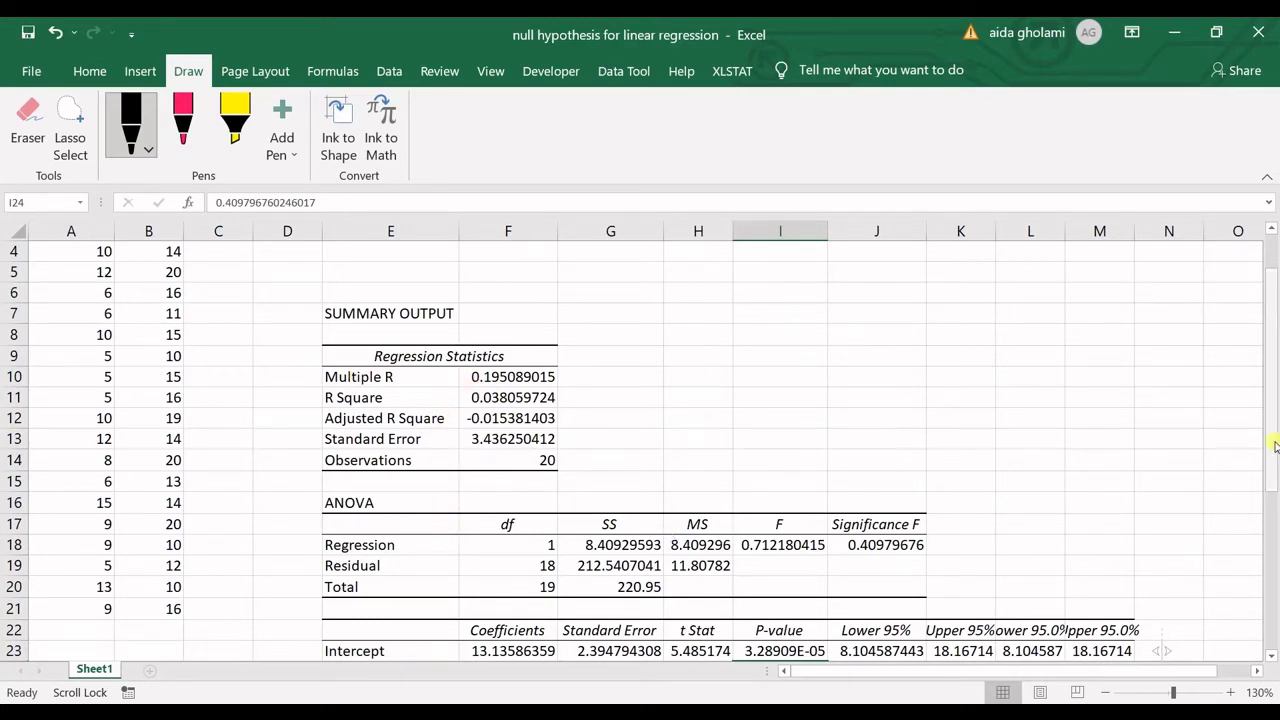
Step: Scroll the sheet back down to the ink notes around row 16
drag(1274, 446, 1271, 528)
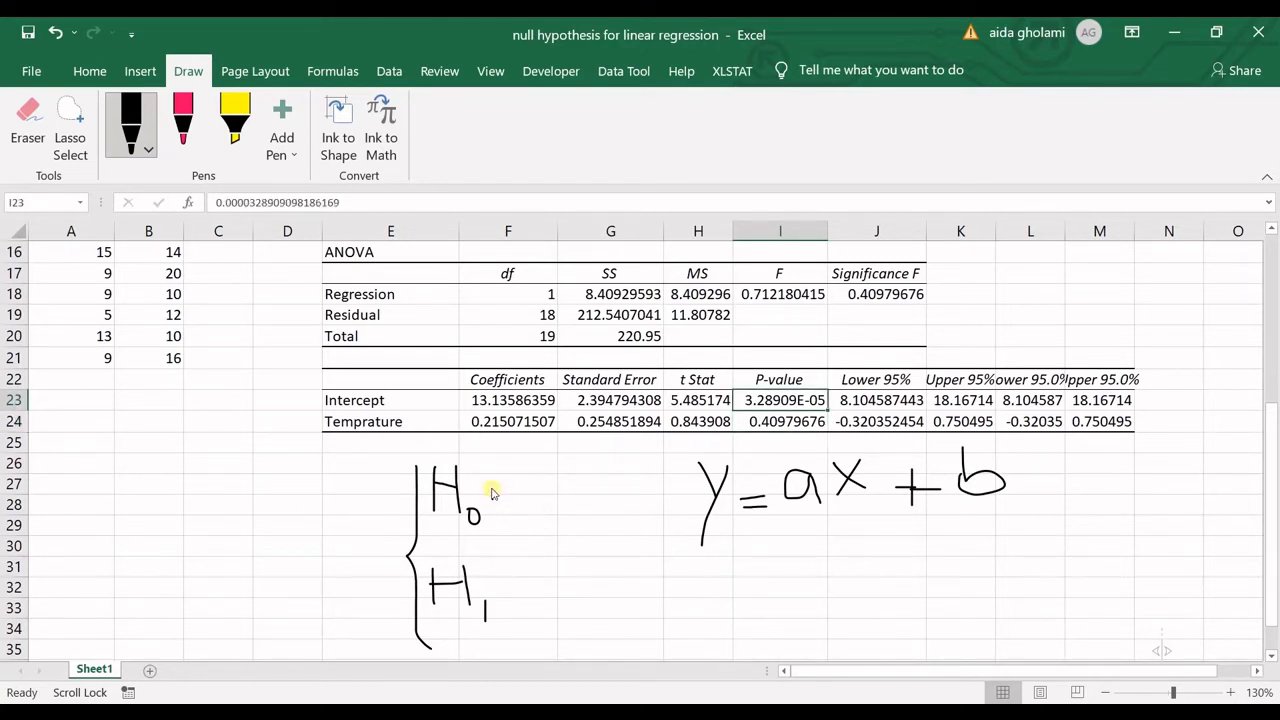
Step: Add ': a=0' after H0 and ': a≠0' after H1 in black ink
mouse_move(530, 478)
mouse_down()
mouse_move(510, 488)
mouse_move(536, 476)
mouse_move(540, 500)
mouse_move(579, 503)
mouse_move(610, 490)
mouse_move(604, 510)
mouse_move(598, 484)
mouse_up()
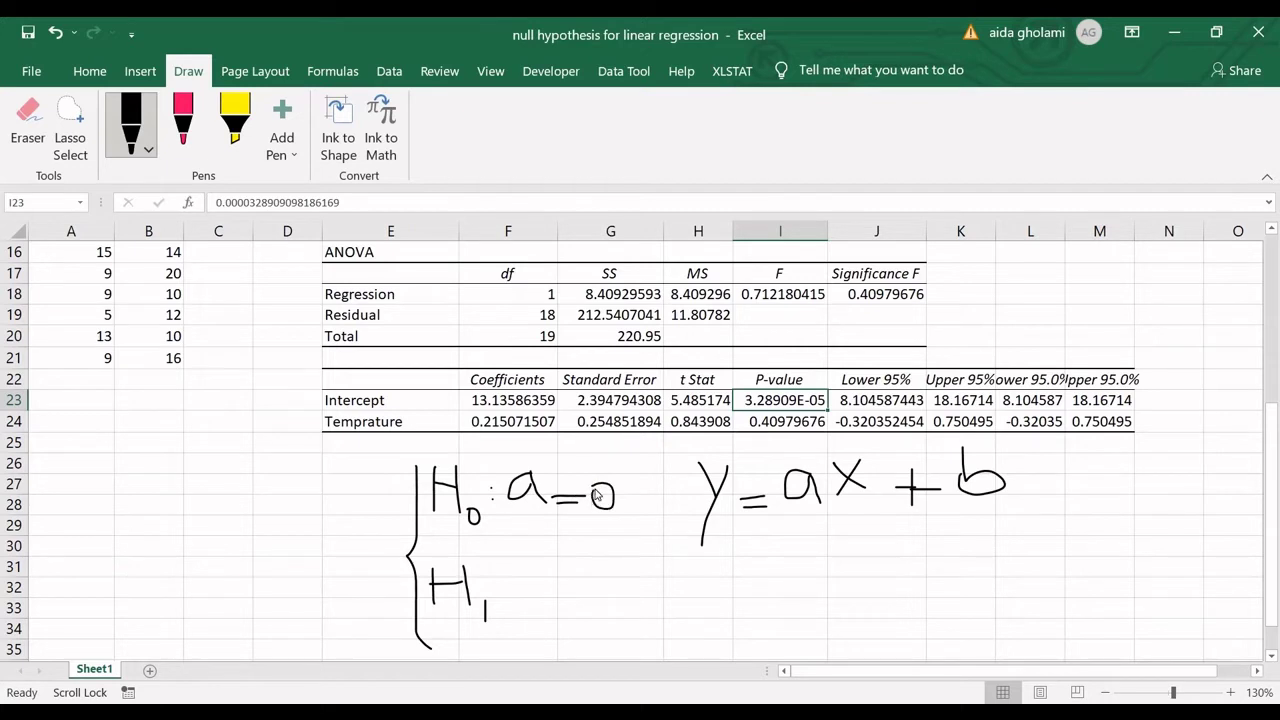
click(500, 588)
click(500, 598)
mouse_move(550, 566)
mouse_down()
mouse_move(522, 590)
mouse_move(552, 570)
mouse_move(562, 603)
mouse_move(606, 591)
mouse_move(600, 578)
mouse_move(592, 612)
mouse_move(624, 568)
mouse_move(631, 597)
mouse_move(620, 573)
mouse_up()
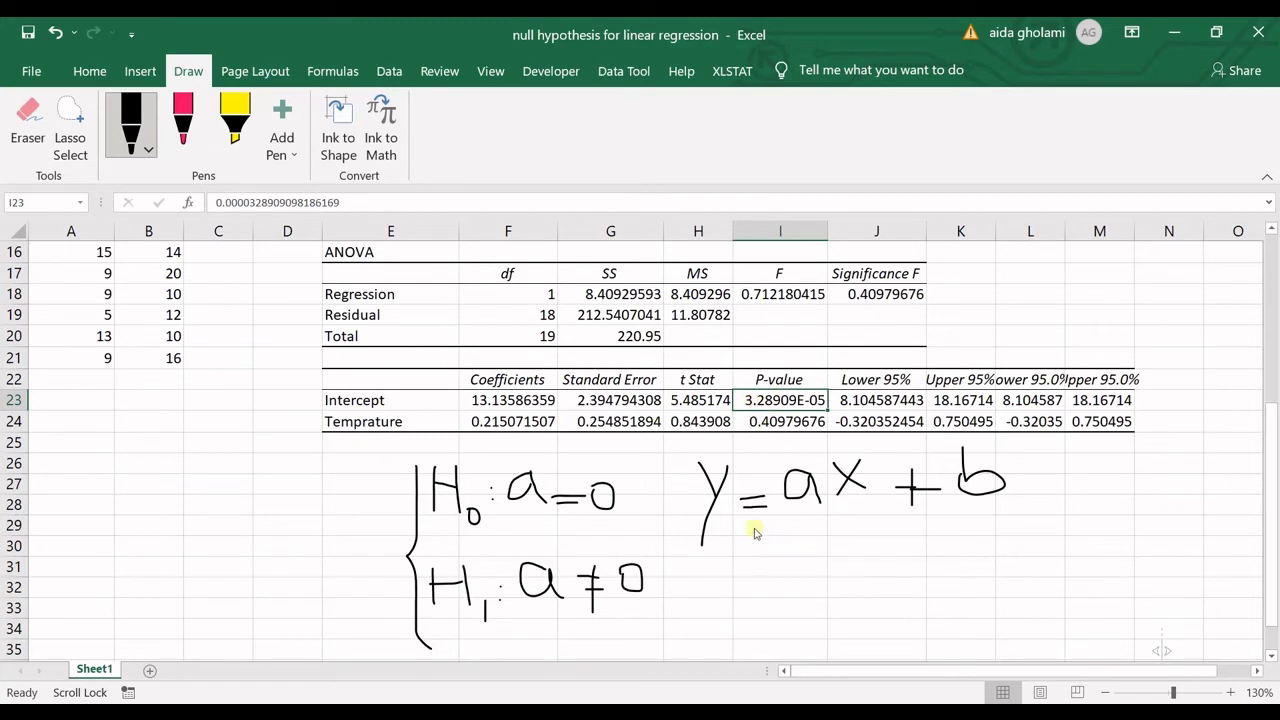
Step: Handwrite '0.00032 < %5' beneath the y = ax + b ink
click(755, 563)
drag(757, 545, 760, 565)
click(782, 556)
mouse_move(803, 546)
mouse_down()
mouse_move(796, 558)
mouse_move(810, 562)
mouse_move(808, 551)
mouse_move(836, 548)
mouse_move(840, 560)
mouse_move(836, 550)
mouse_up()
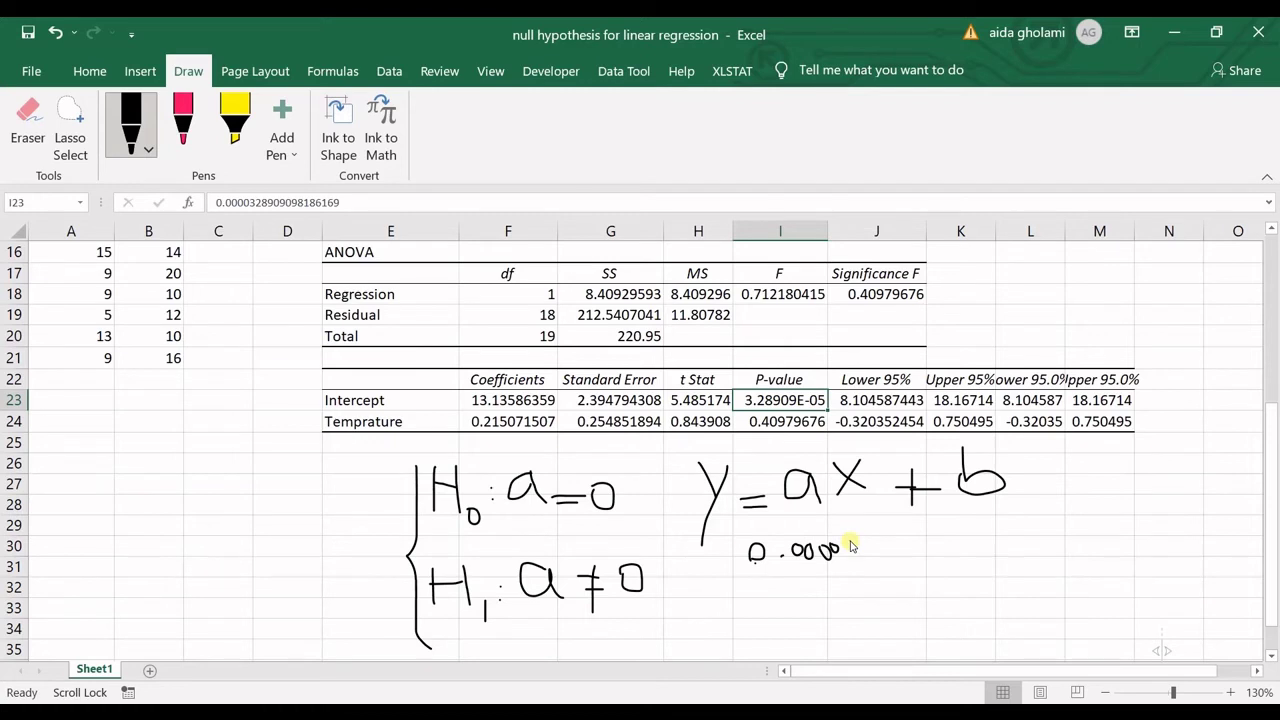
mouse_move(845, 525)
mouse_down()
mouse_move(862, 547)
mouse_move(847, 557)
mouse_move(878, 521)
mouse_move(876, 554)
mouse_move(890, 555)
mouse_up()
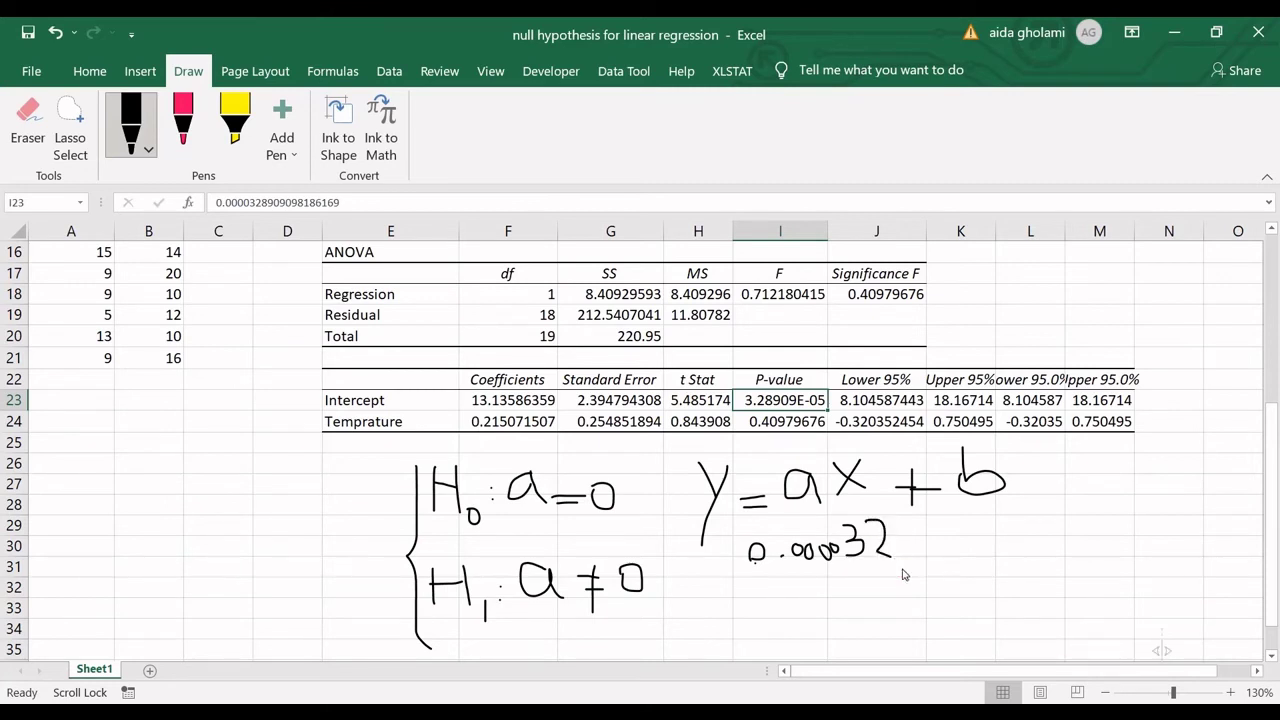
click(783, 554)
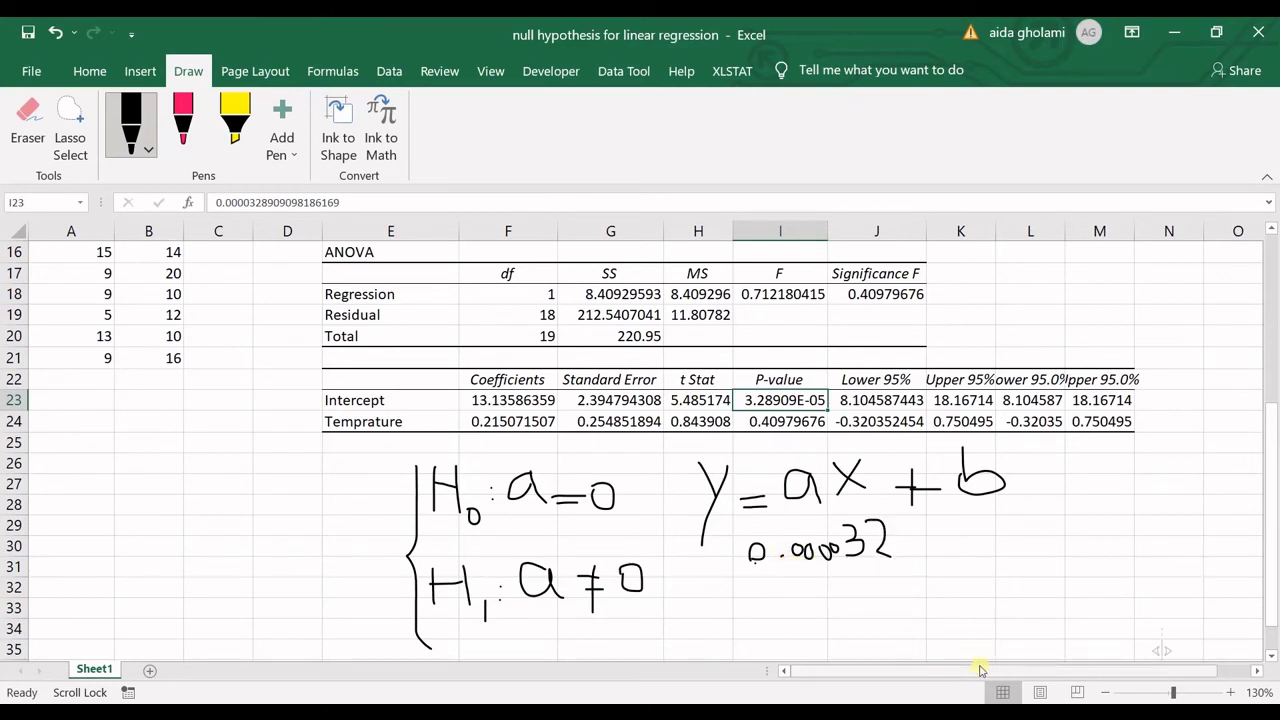
drag(928, 519, 942, 578)
click(956, 536)
drag(968, 524, 959, 560)
click(977, 545)
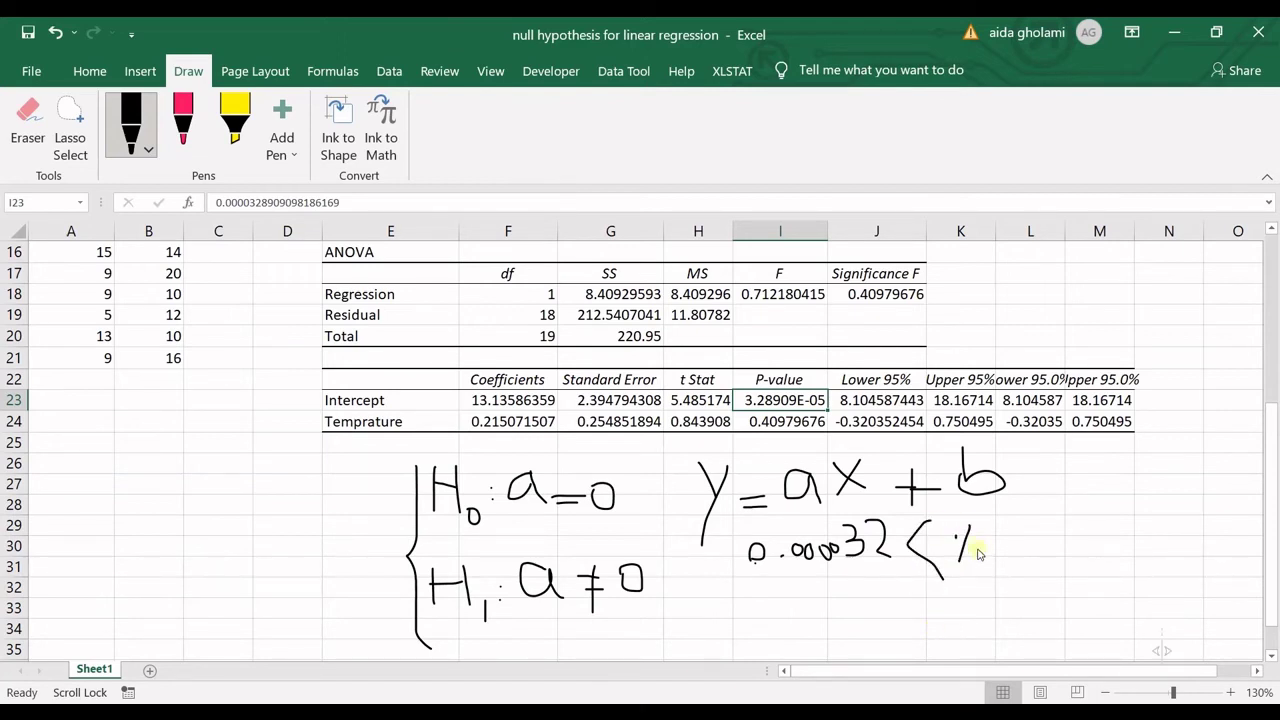
drag(997, 513, 986, 556)
drag(996, 511, 1035, 509)
Step: With the red pen, mark H0: a=0 with an X and tick H1: a≠0
click(193, 142)
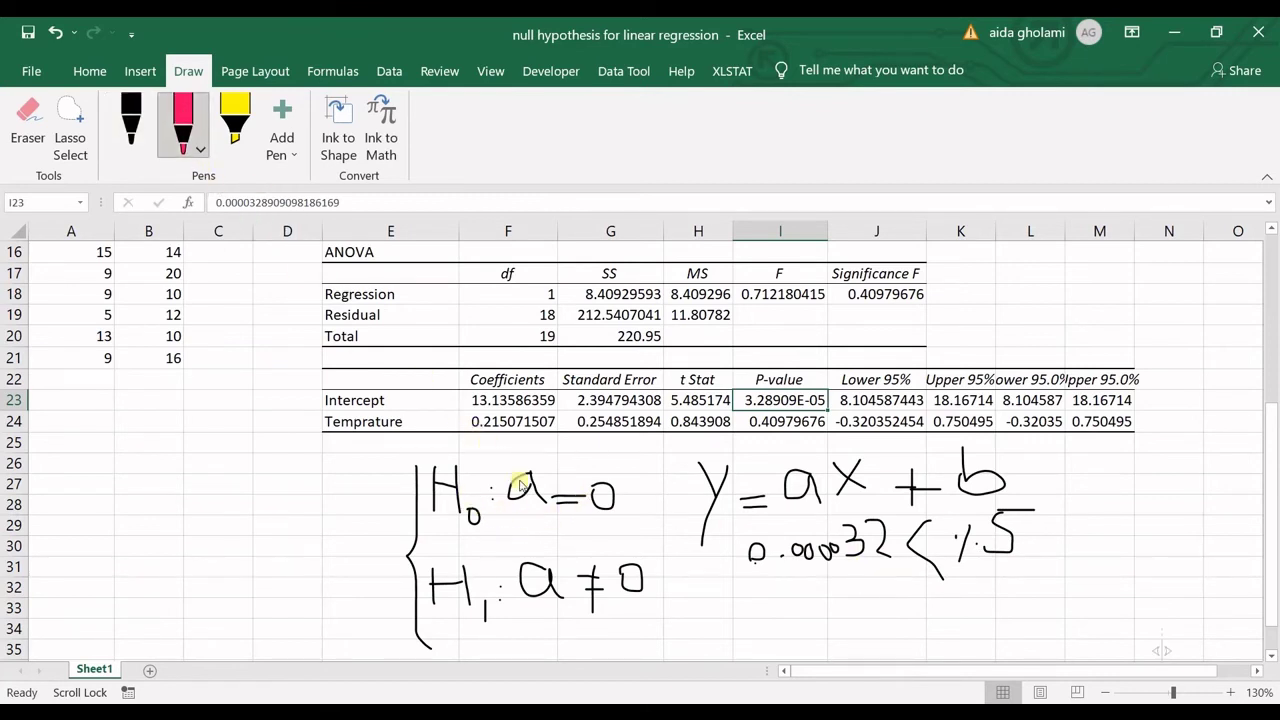
mouse_move(668, 466)
mouse_down()
mouse_move(640, 500)
mouse_move(655, 483)
mouse_move(679, 500)
mouse_up()
drag(651, 592, 686, 546)
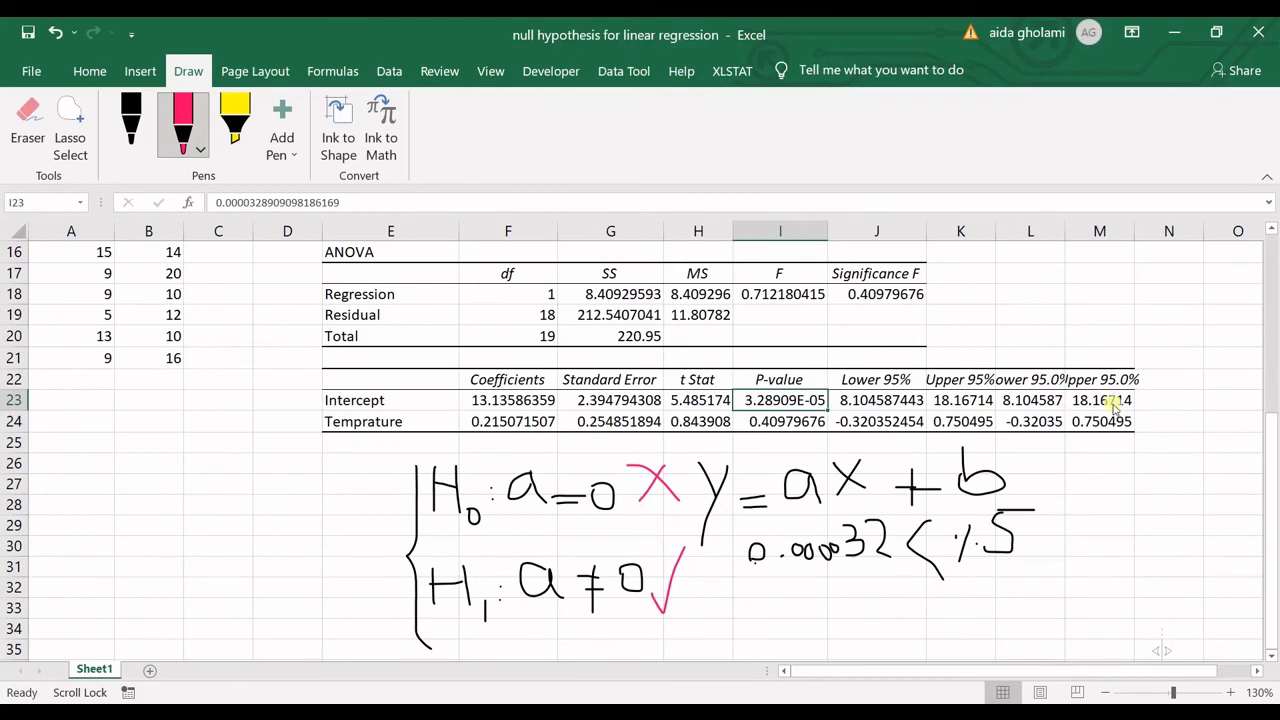
Step: Scroll up to the summary output and return to the Home ribbon
drag(1268, 440, 1262, 358)
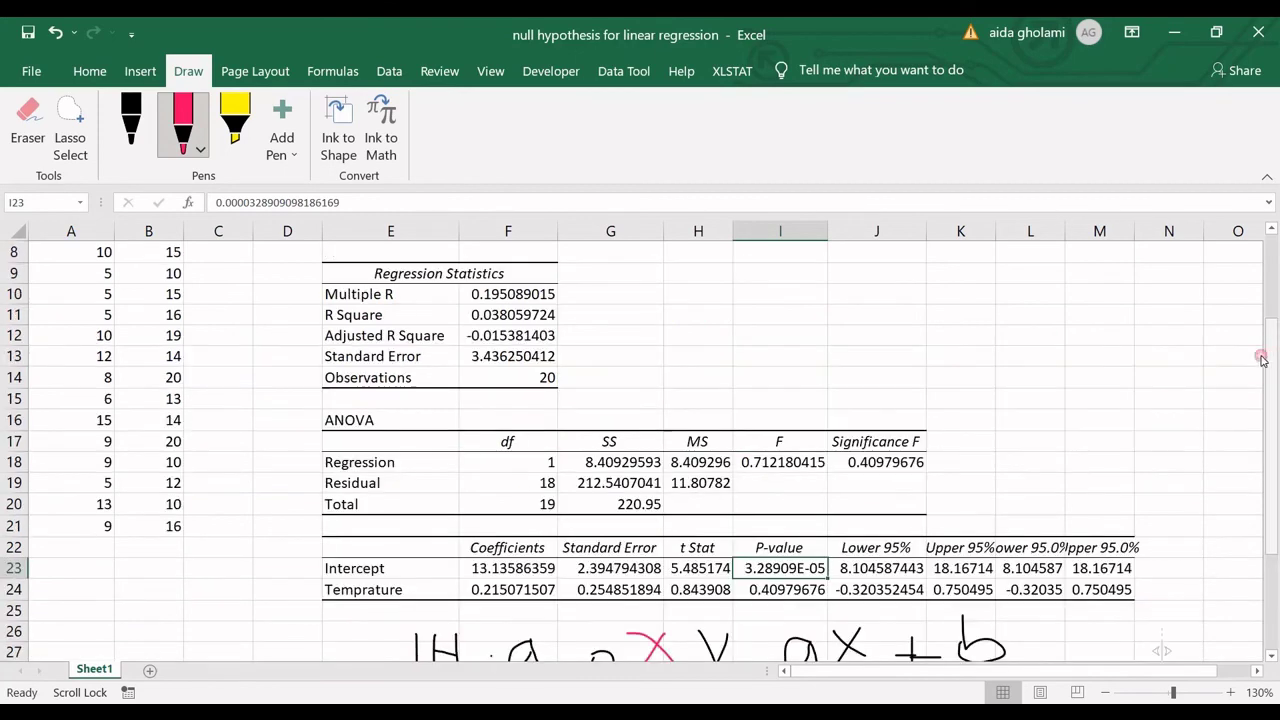
key(alt+h)
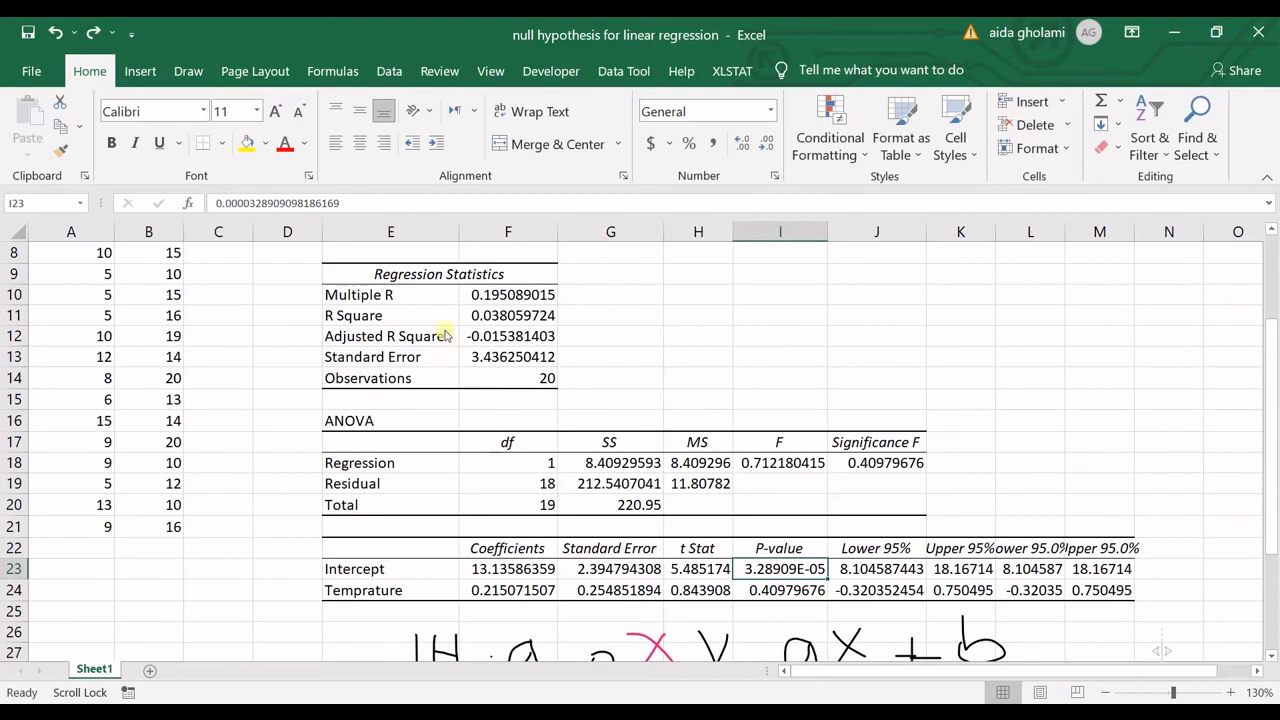